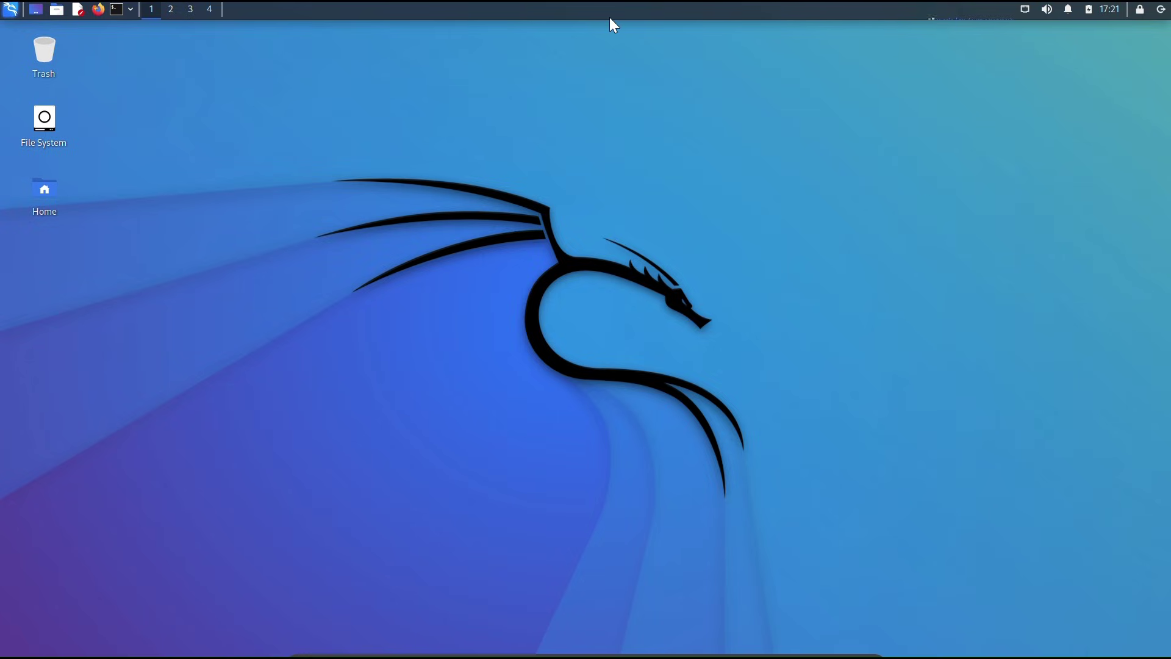
- Open a terminal and run 'sudo apt install nmap', confirming nmap 7.92 is already newest
click(117, 9)
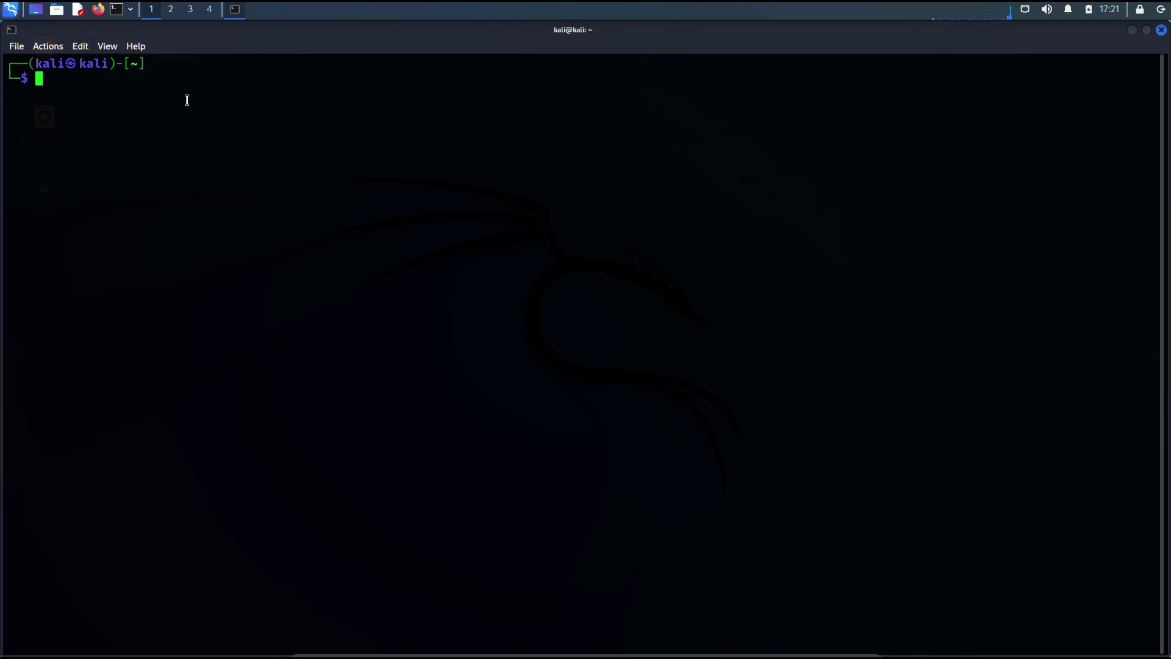
text(sudo a)
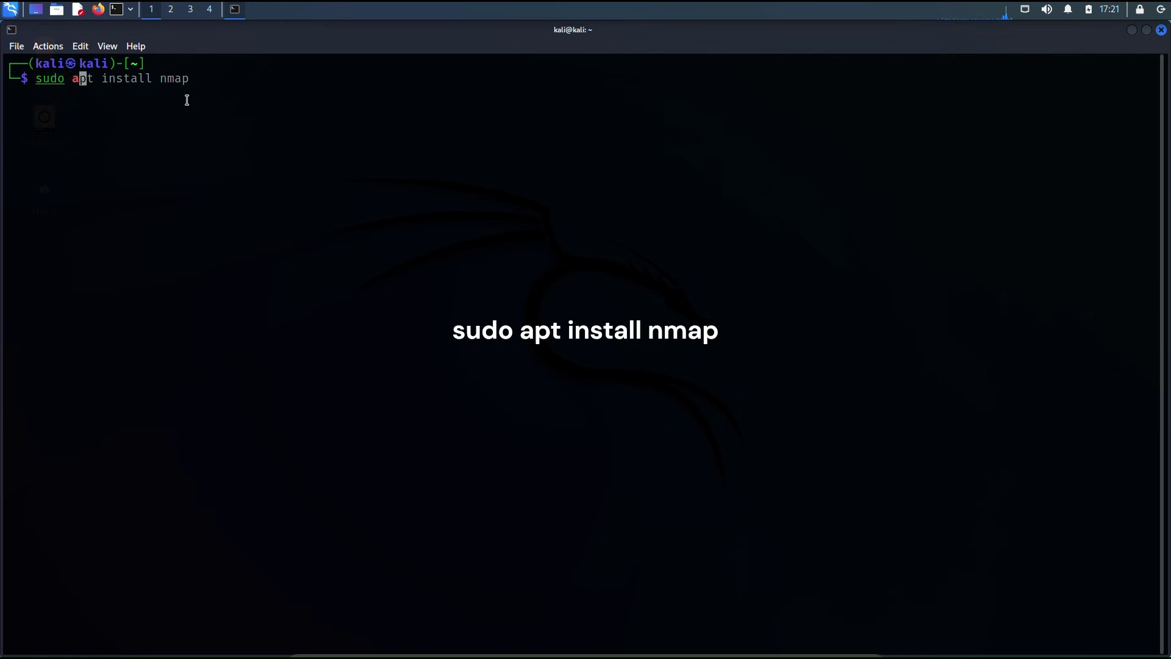
text(pt insta)
text(ll nmap)
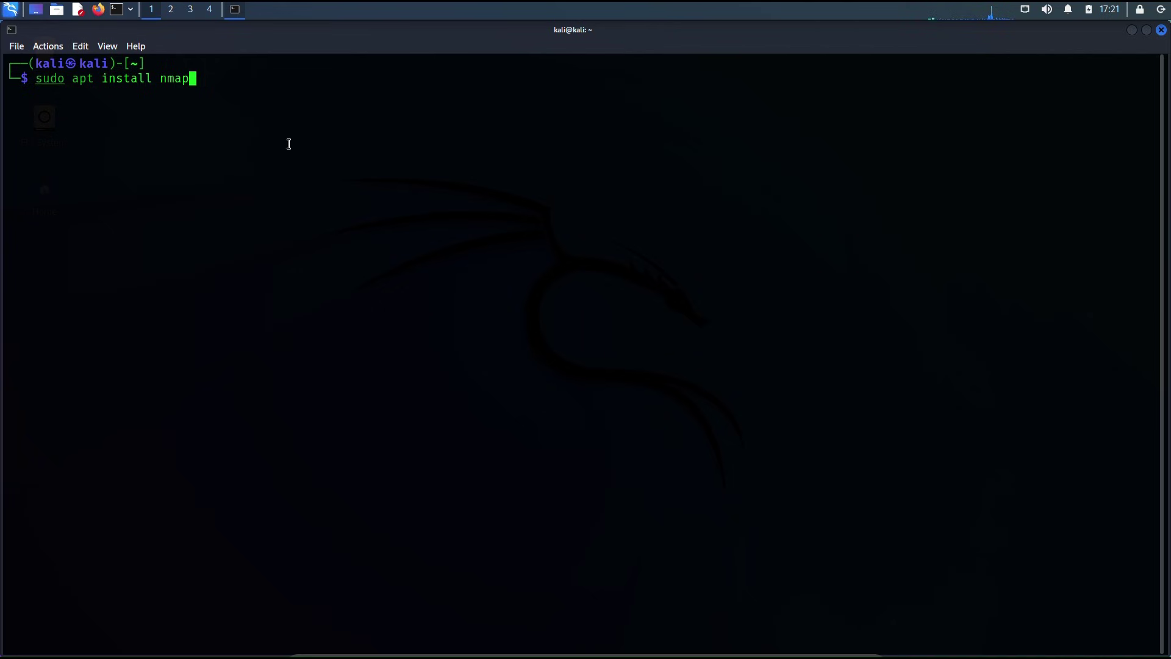
key(Return)
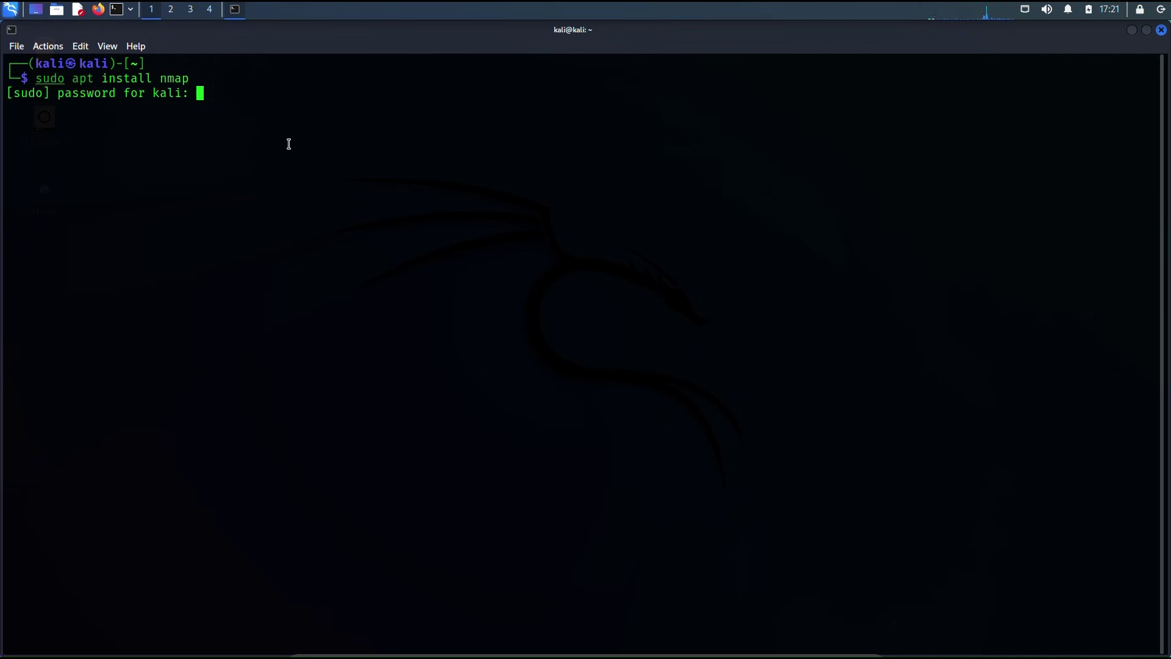
key(Return)
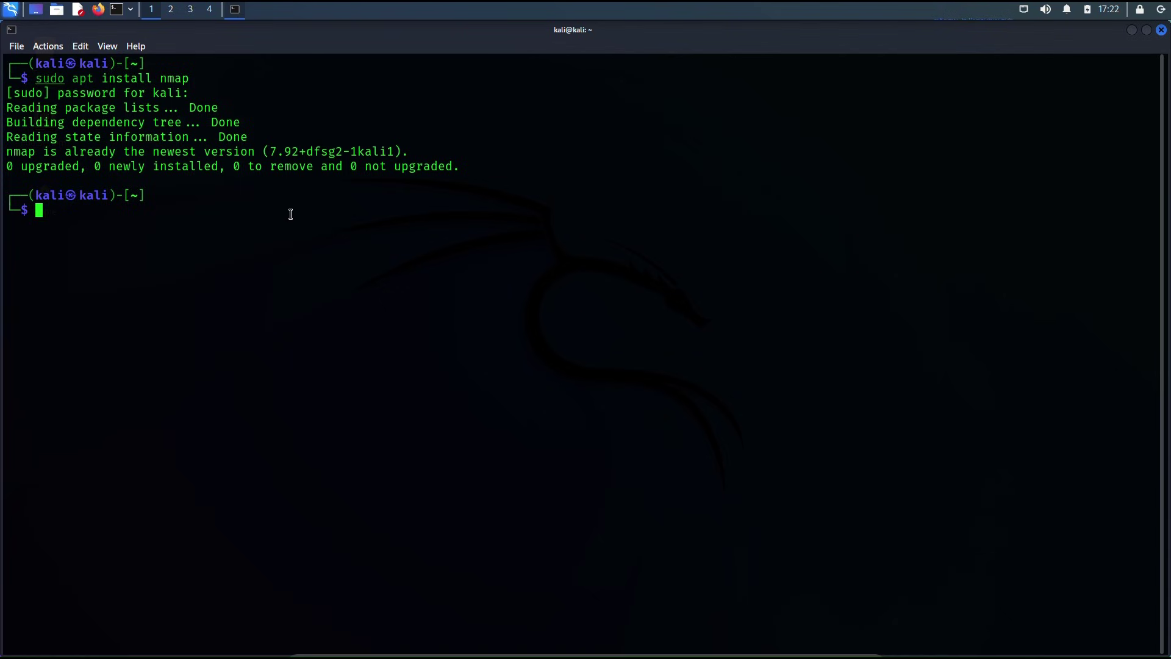
- Edit a recalled nmap command from history into 'nmap -sn 10.0.2.0/24'
key(Up)
key(Home)
key(ctrl+Right)
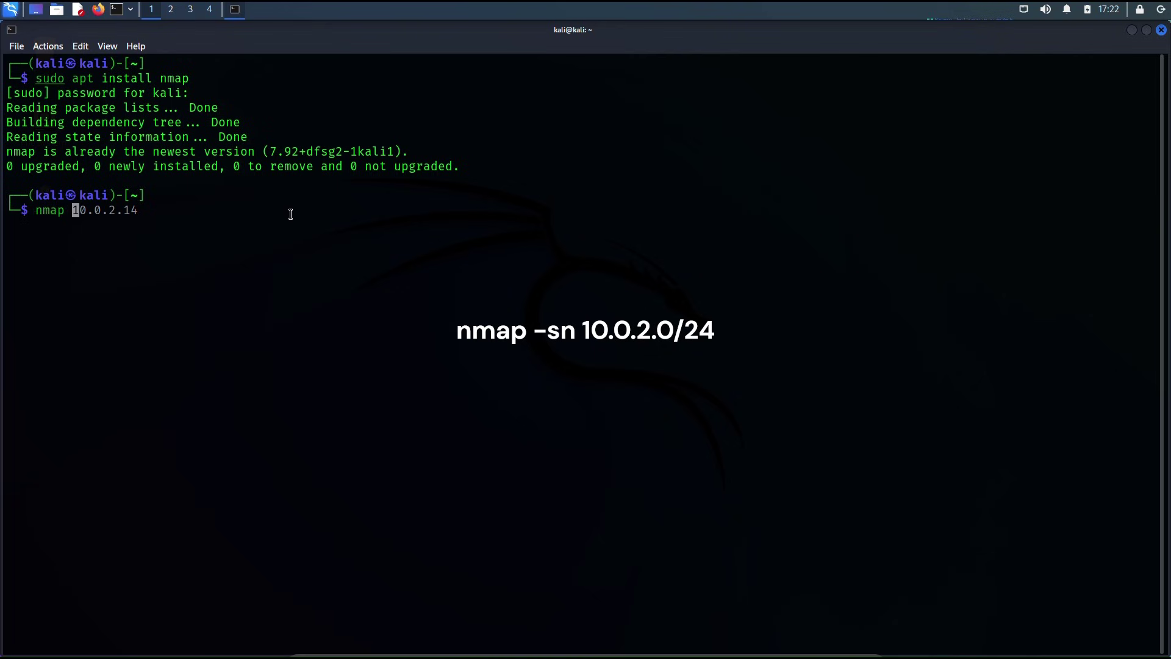
key(Left)
text(-s)
text(n)
key(Right)
key(Right)
key(Right)
key(Right)
key(Right)
key(Right)
key(Right)
key(Right)
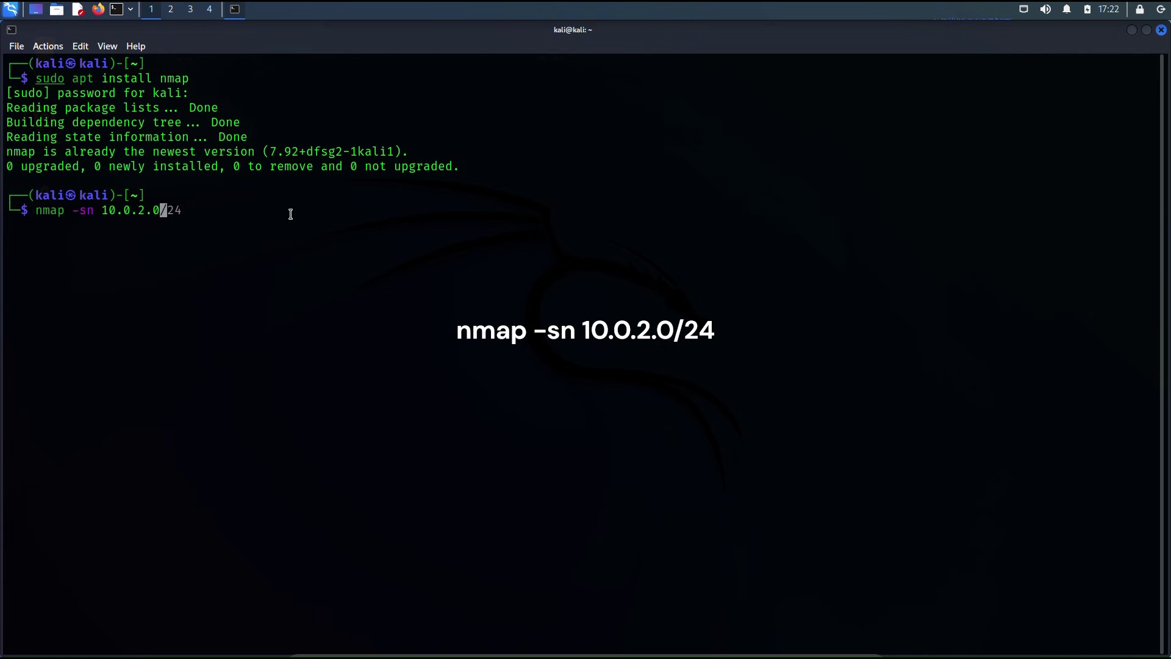
key(Right)
key(Right)
key(Right)
- Highlight the 10.0.2.0/24 range and run the sweep, finding hosts 10.0.2.1, .11 and .14
drag(97, 209, 195, 210)
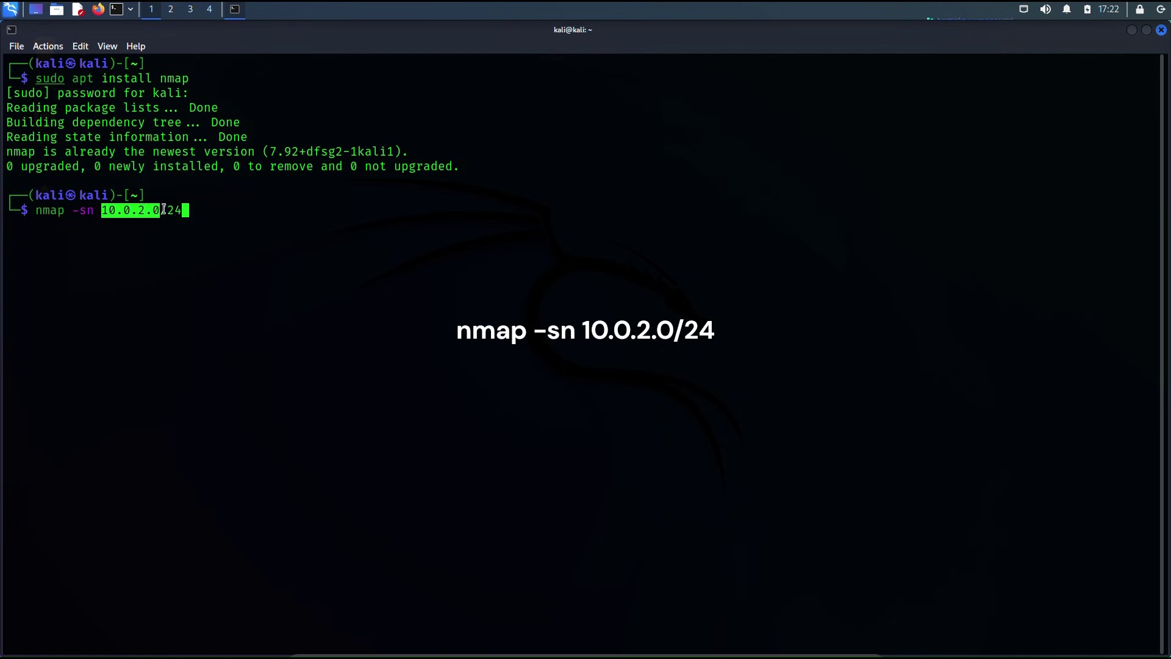
click(242, 227)
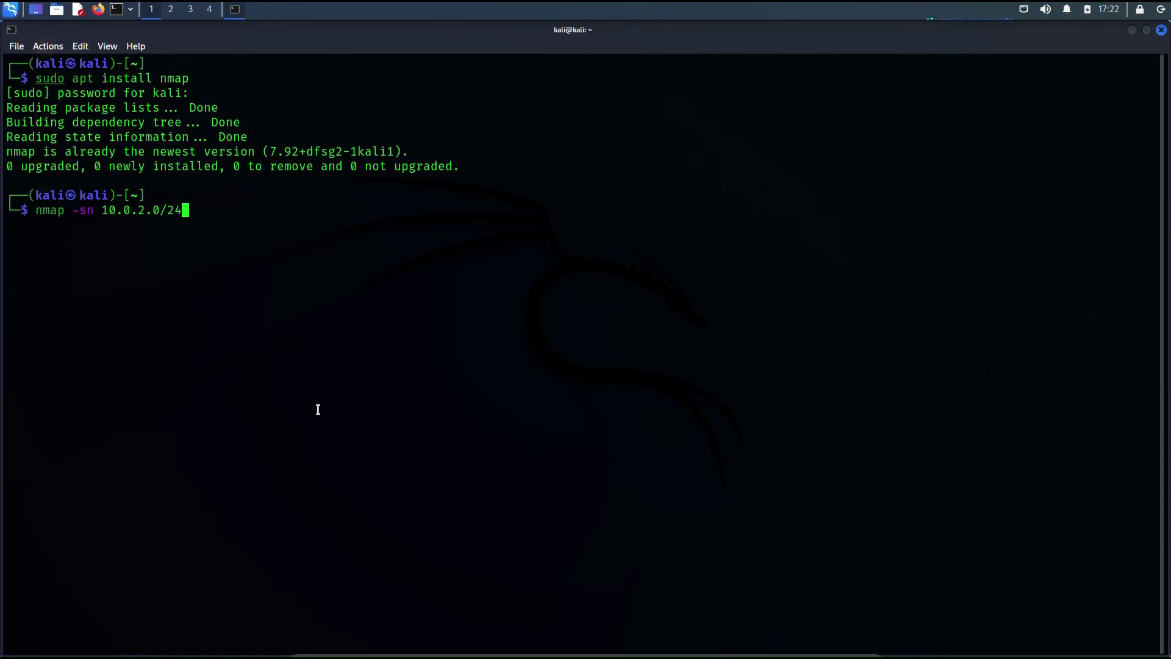
key(Return)
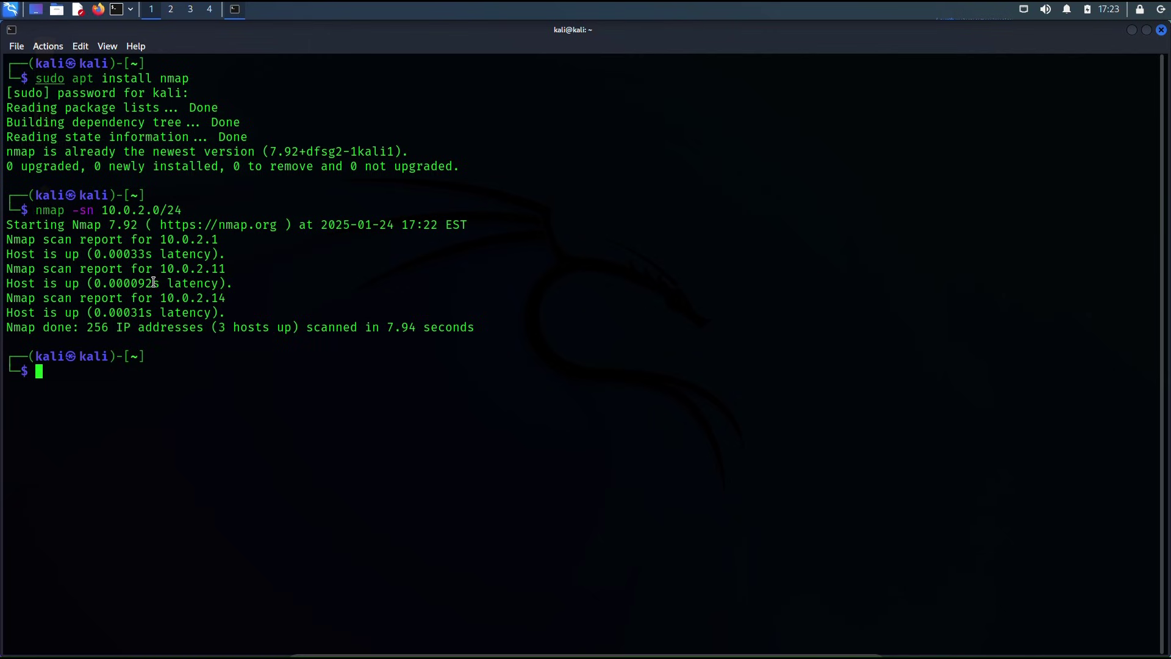
- Run ifconfig in a new tab, highlight address 10.0.2.11, then return to the first tab
click(18, 46)
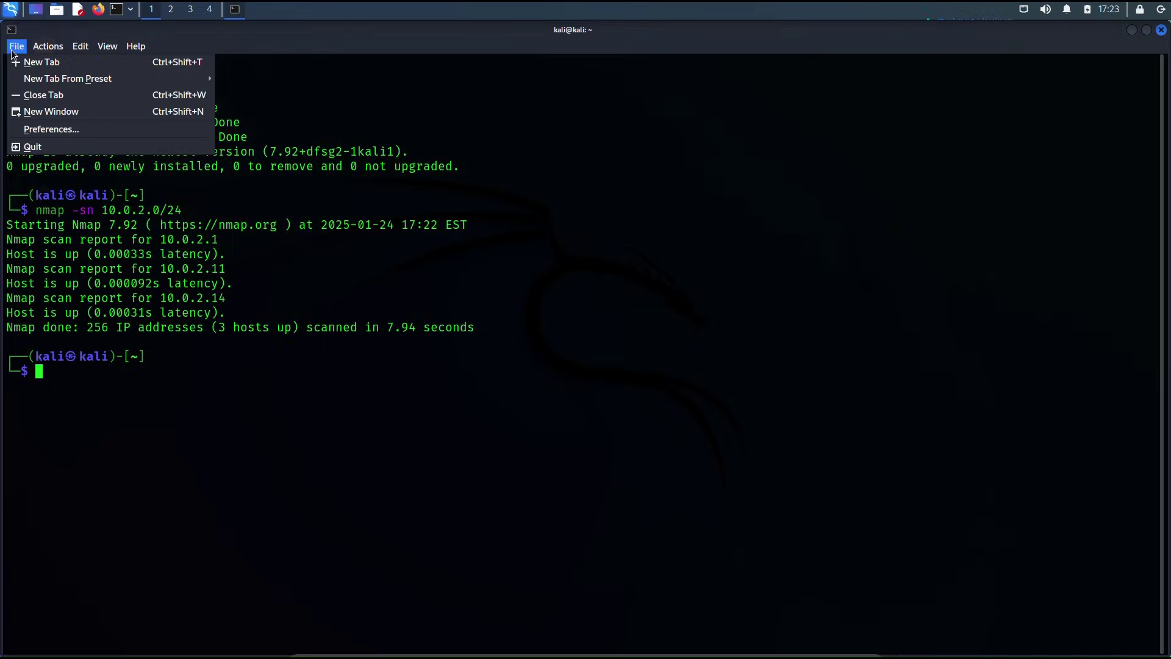
click(41, 61)
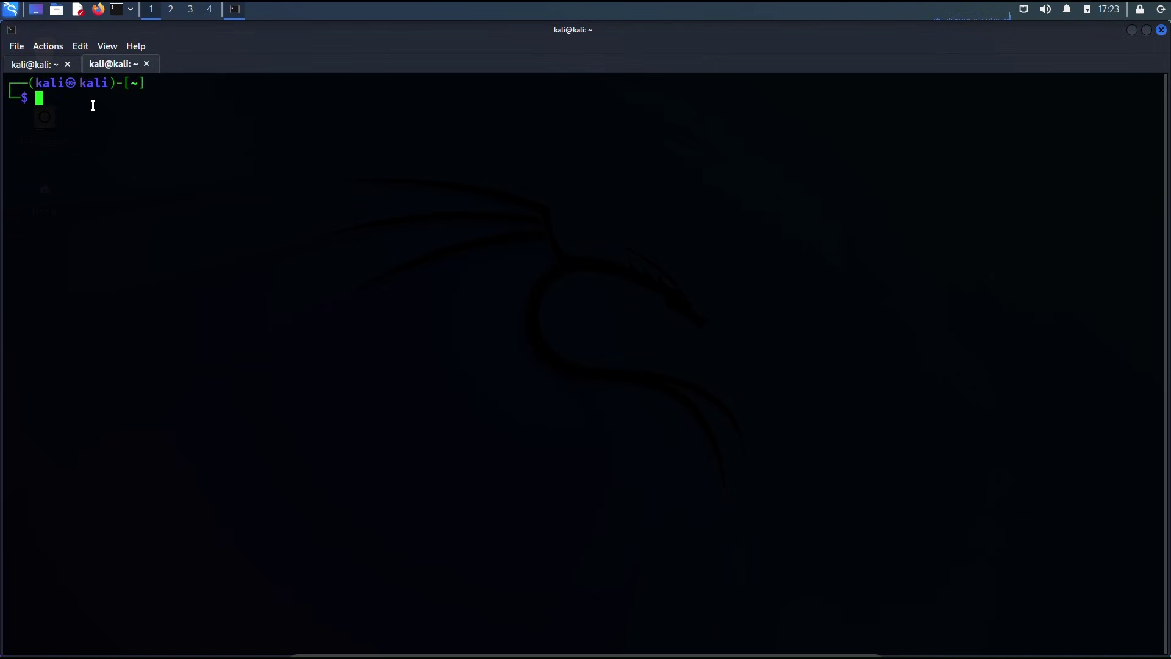
text(ifc)
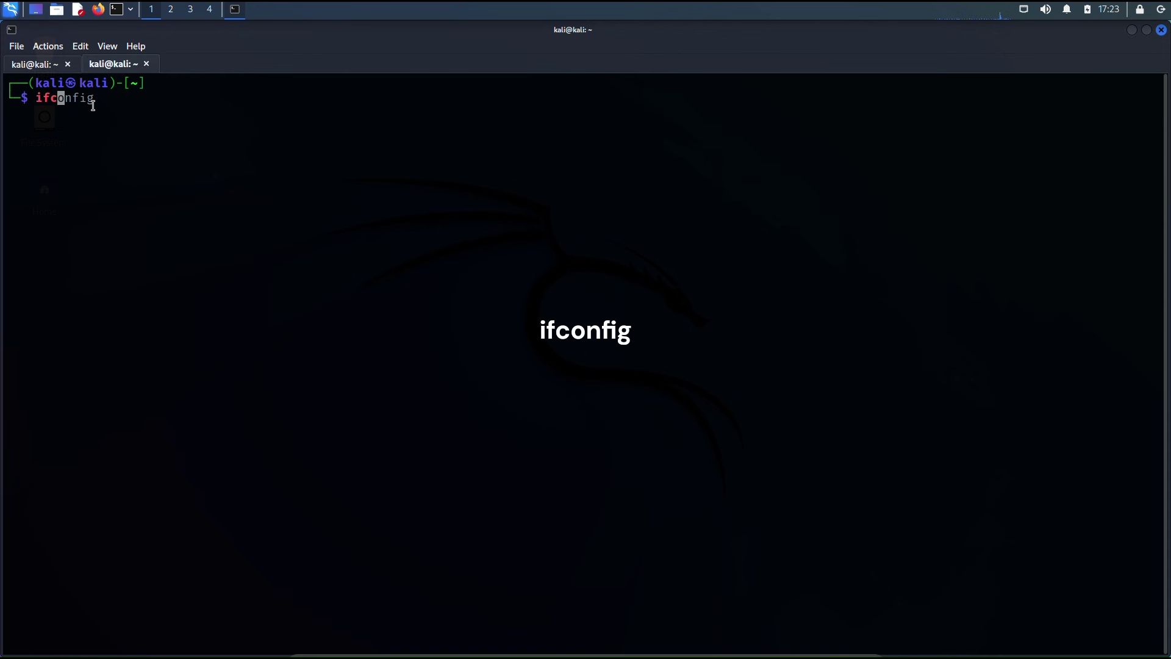
text(onfig)
key(Return)
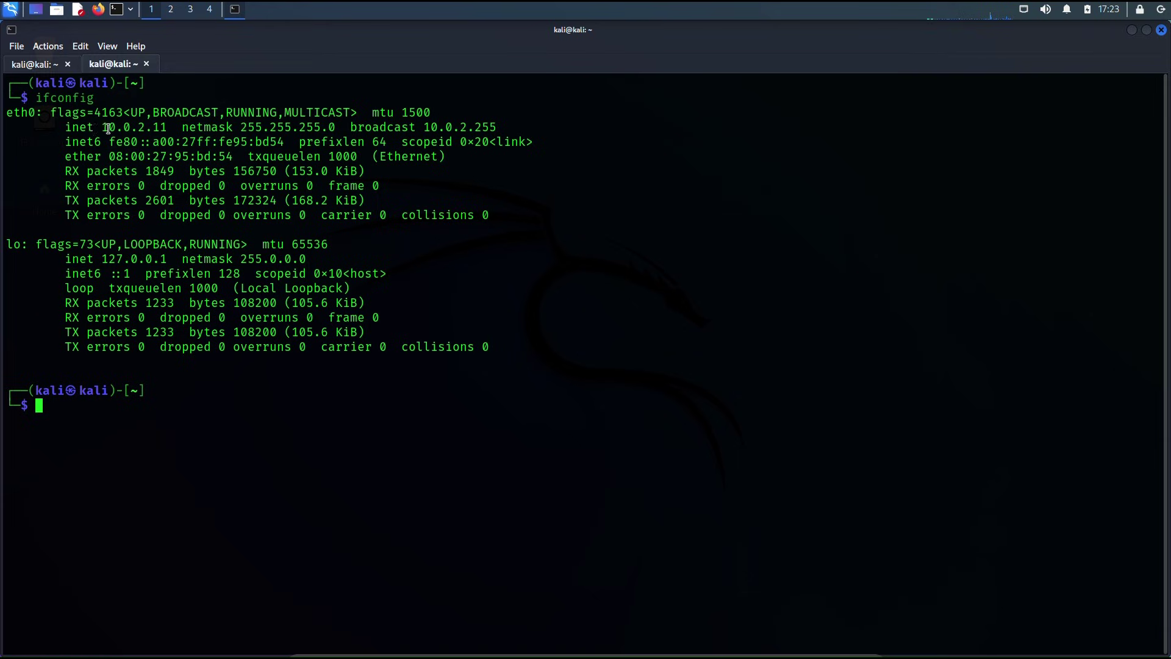
drag(102, 128, 176, 127)
click(175, 127)
click(38, 64)
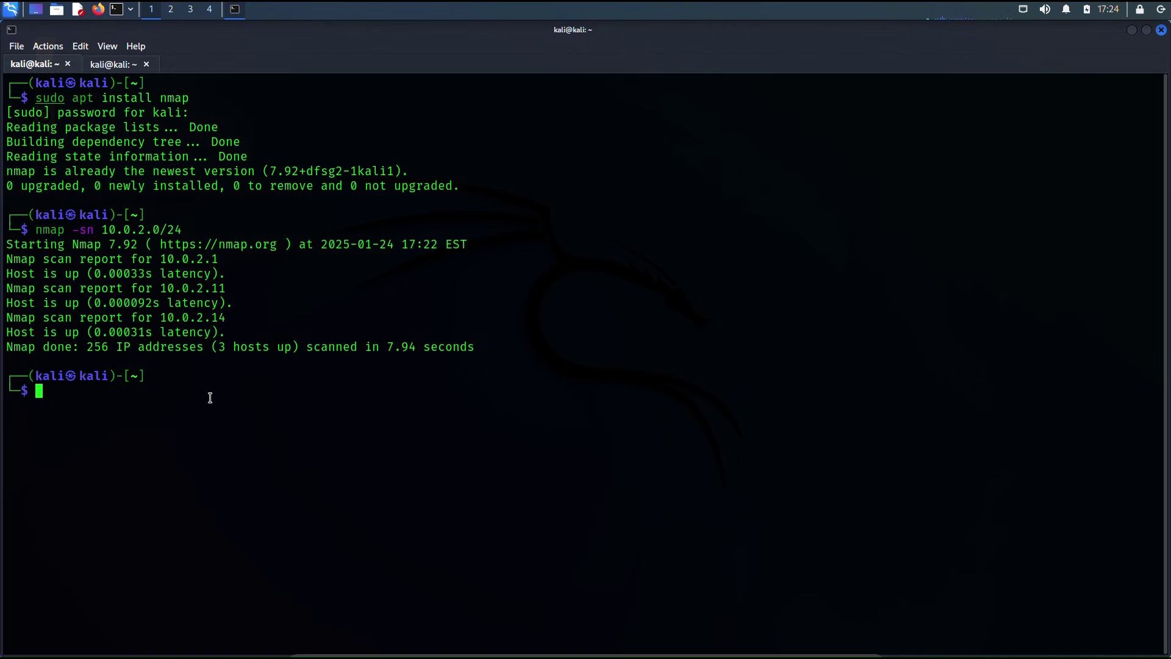
- Run 'nmap 10.0.2.14' as a default port scan, finding port 80/tcp open for http
key(Up)
key(Home)
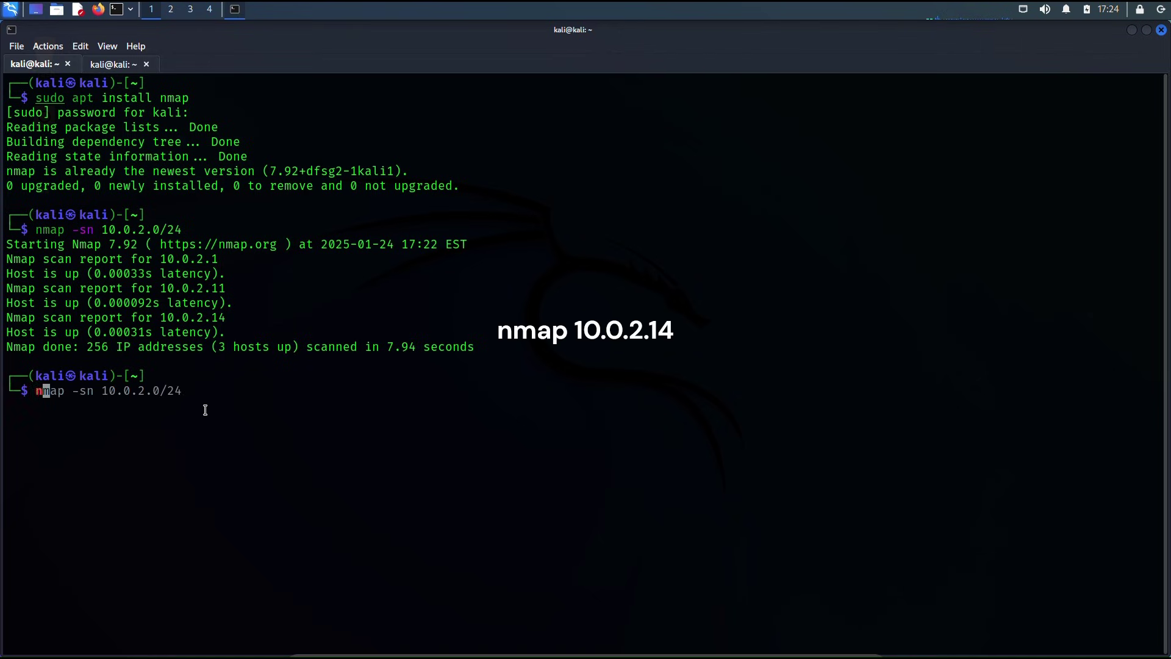
key(Right)
key(Right)
key(Right)
text(10.0.2)
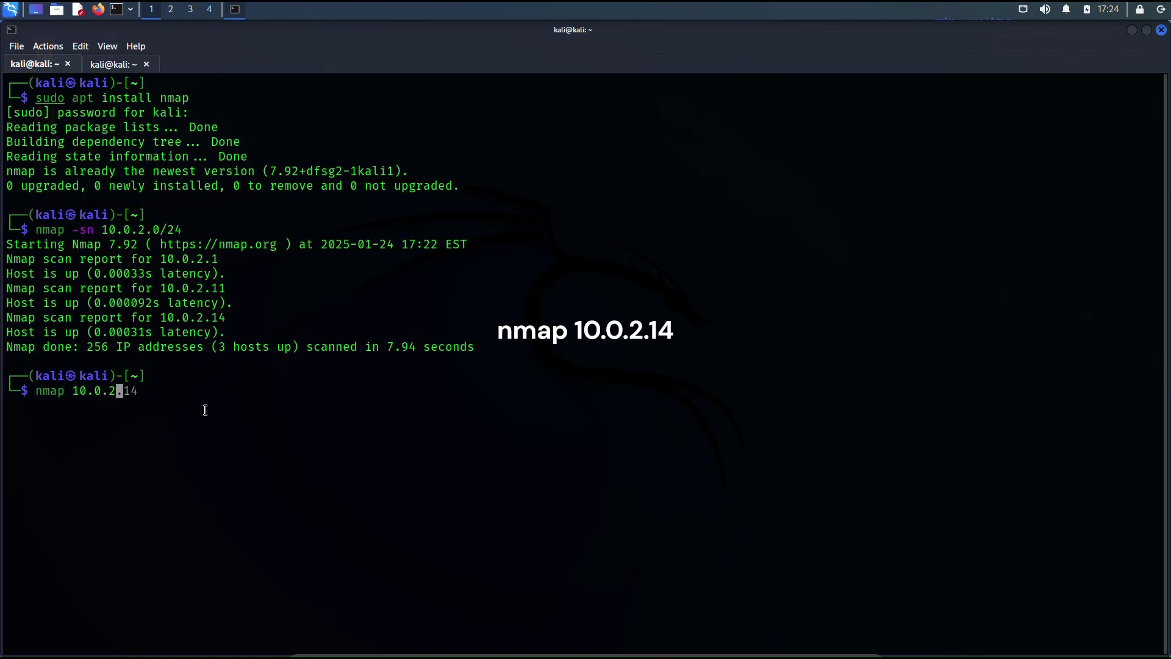
text(.14)
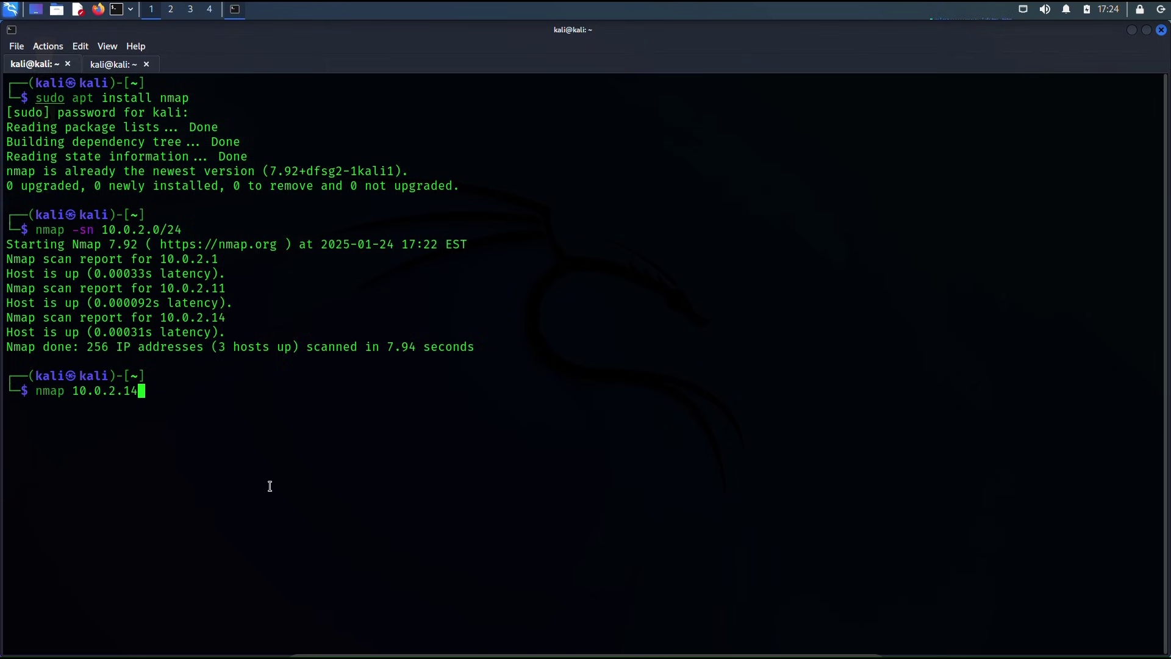
key(Return)
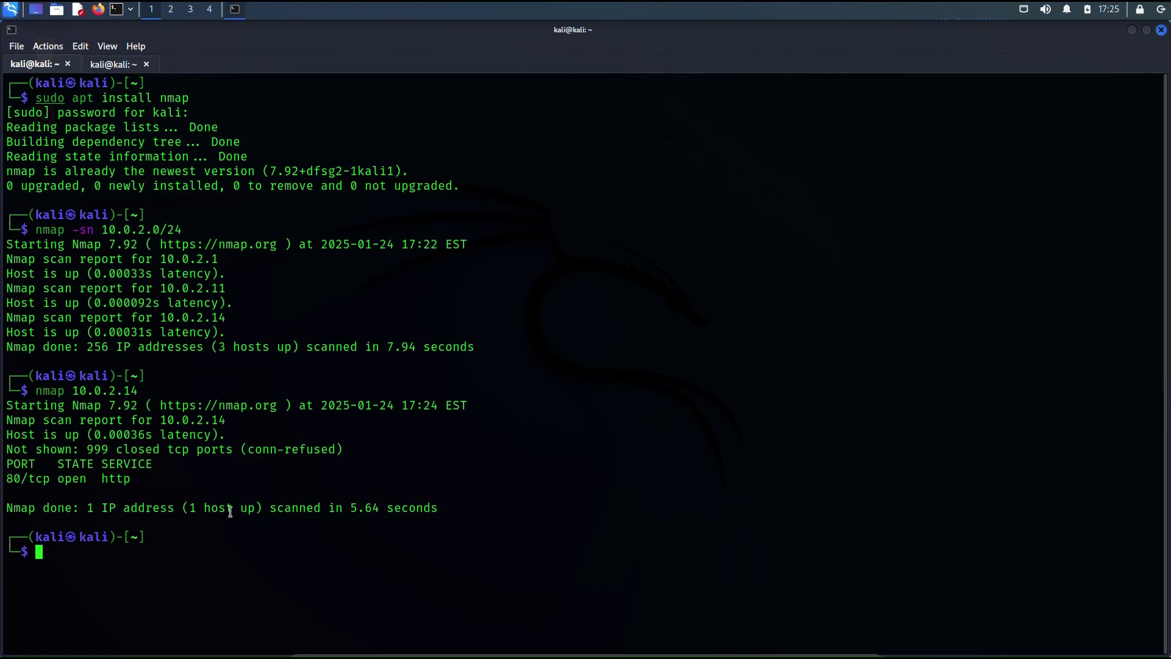
- Run 'nmap -p 443 10.0.2.14', which reports port 443 https closed
key(Up)
key(Home)
key(Right)
key(Right)
key(Right)
key(Right)
key(Right)
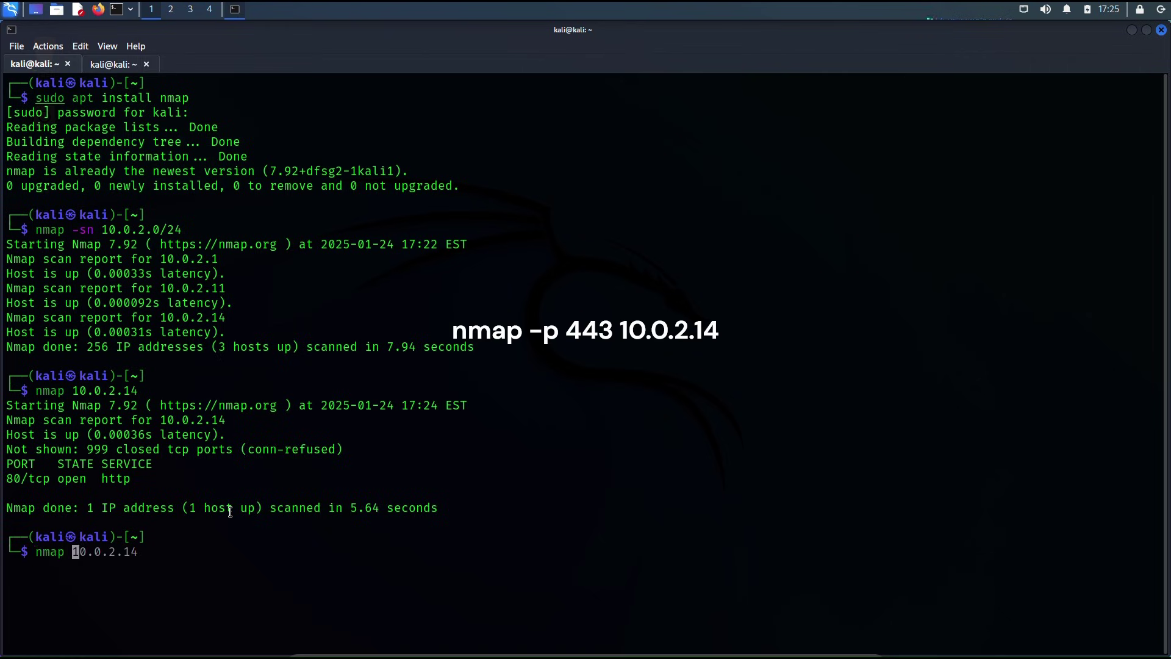
text(-p )
text(443)
text( 10.0.2.)
text(14)
key(Return)
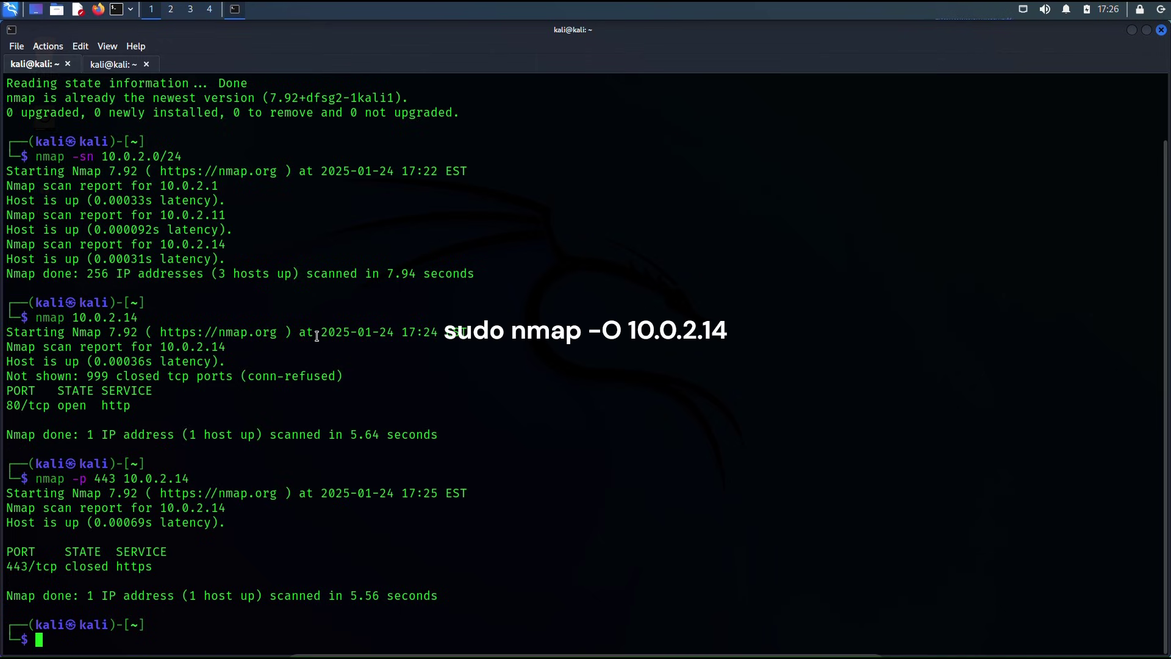
text(sudo nmap )
text(-O )
text(10.0)
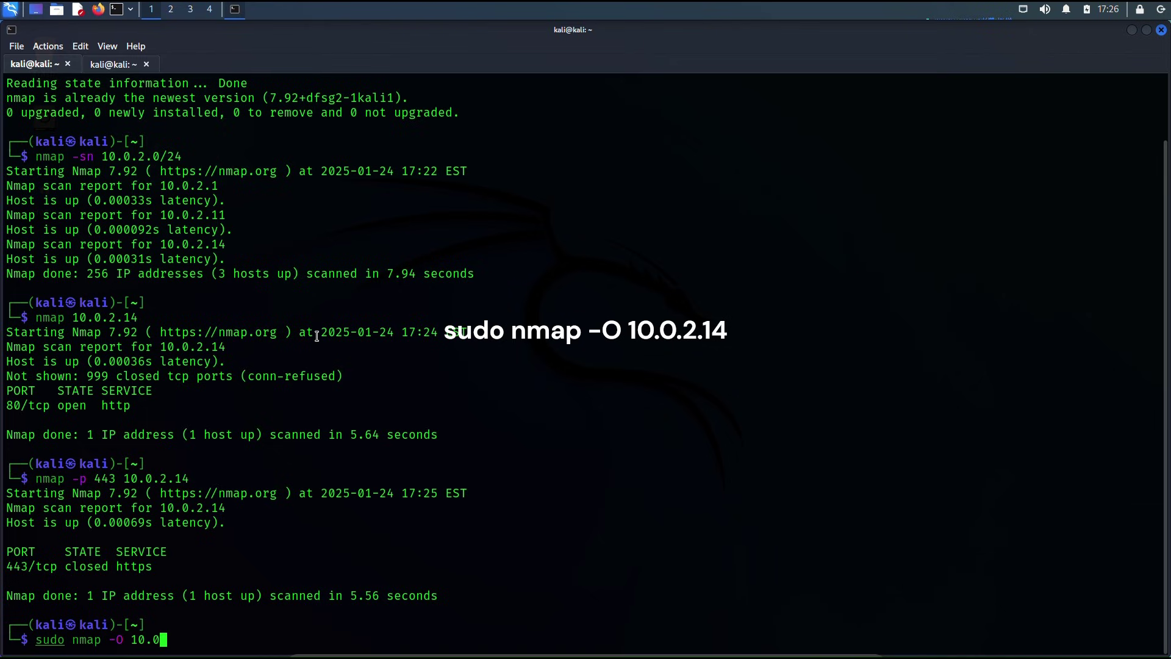
text(.2.14)
- Run 'sudo nmap -O 10.0.2.14', which identifies Linux 4.15–5.6, then recall the command
key(Return)
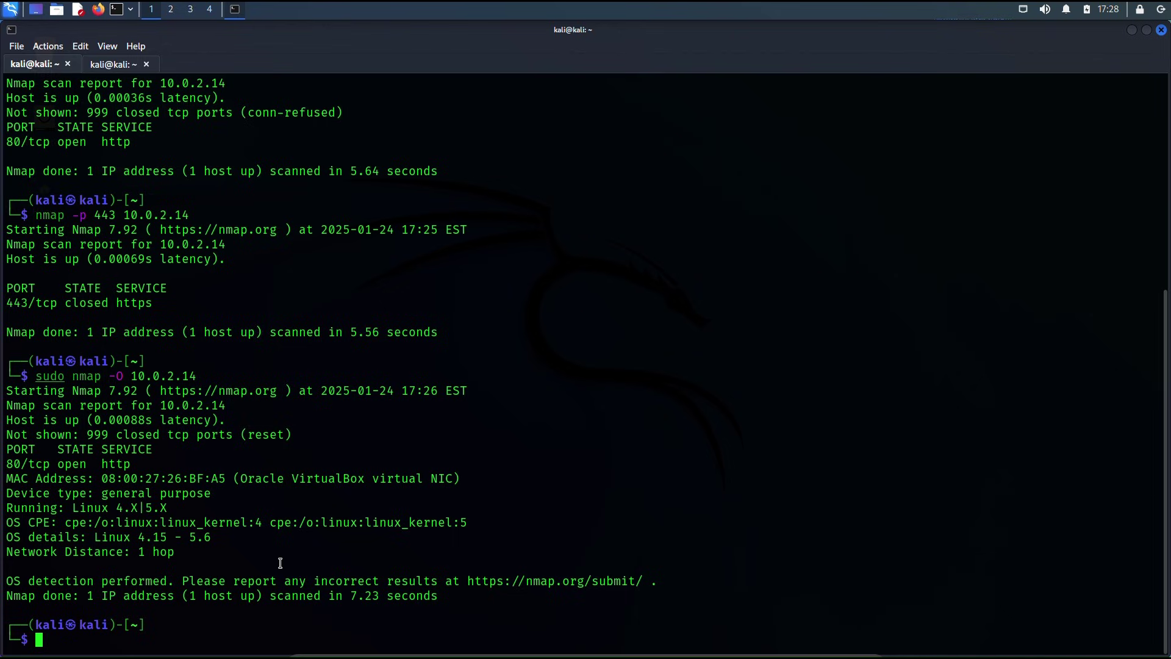
key(Up)
key(Home)
key(Right)
key(Right)
key(Right)
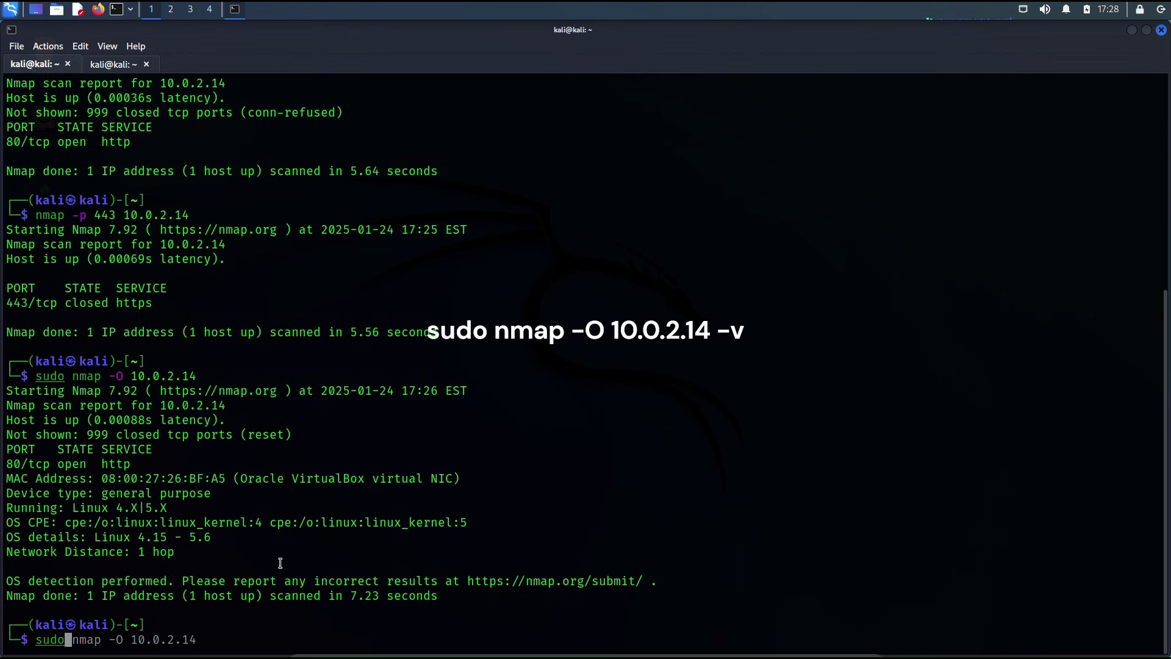
- Append -v to the OS detection command and rerun it for uptime and TCP sequence details
key(Right)
key(Right)
key(Right)
key(Right)
key(Right)
key(Right)
key(Right)
key(Right)
key(Right)
key(Right)
key(Right)
key(Right)
key(Right)
key(Right)
key(Right)
key(Right)
key(Right)
text(-v)
key(Return)
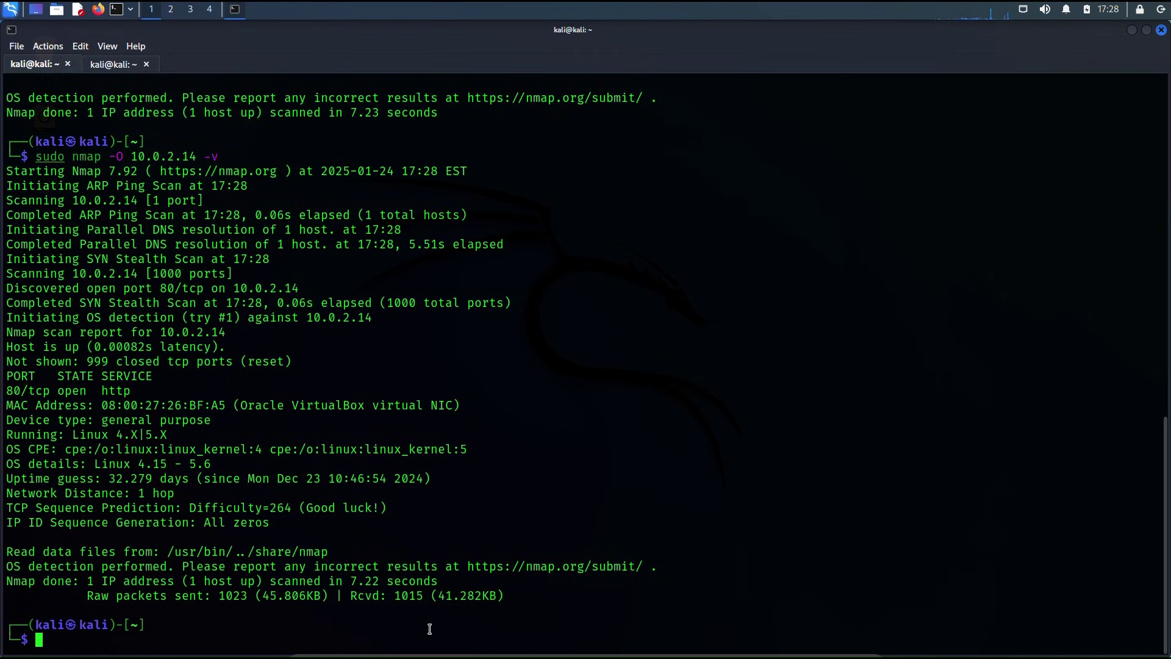
scroll(429, 629, up, 3)
scroll(429, 629, up, 3)
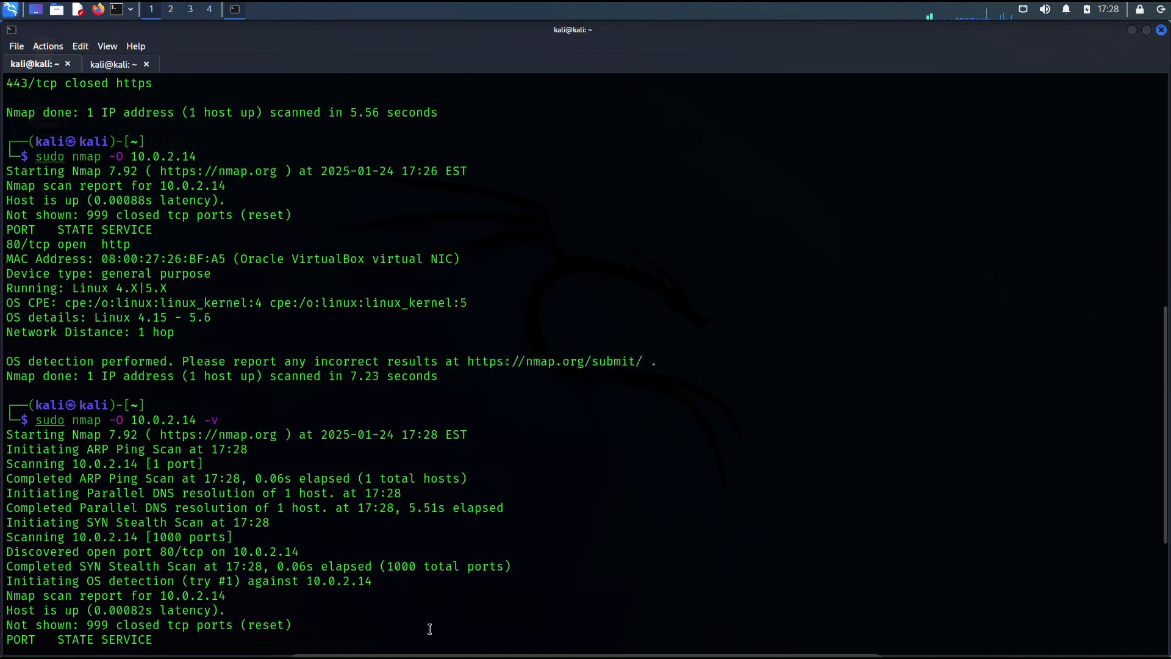
scroll(429, 628, up, 2)
scroll(430, 629, up, 2)
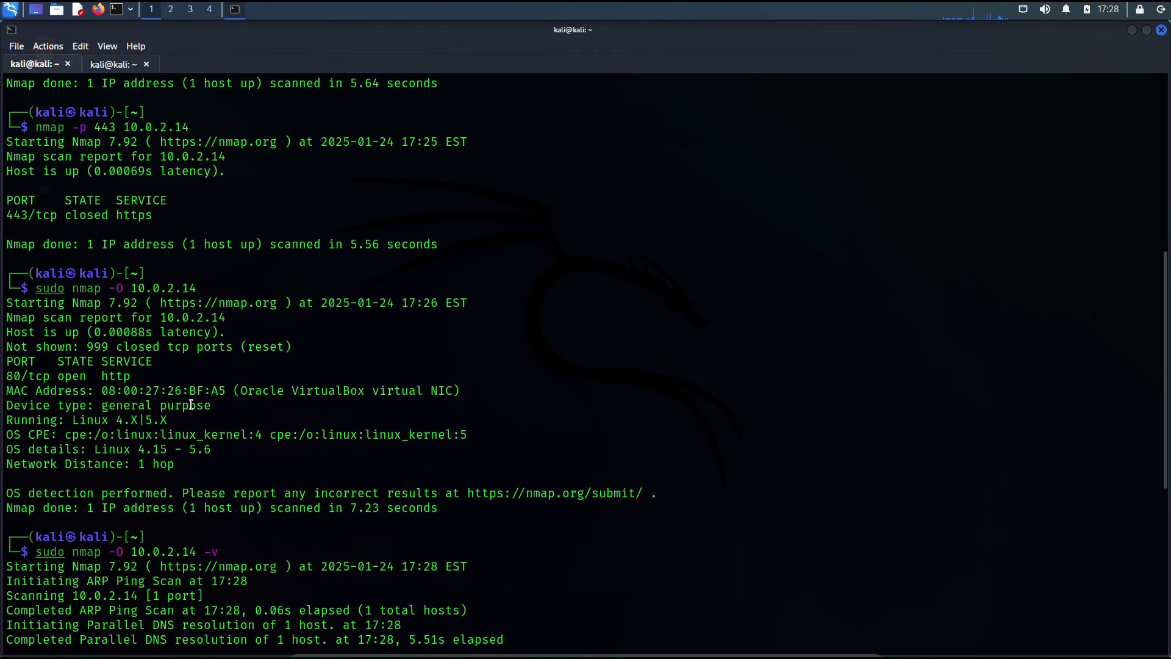
scroll(189, 405, down, 3)
scroll(190, 406, down, 3)
scroll(189, 405, down, 3)
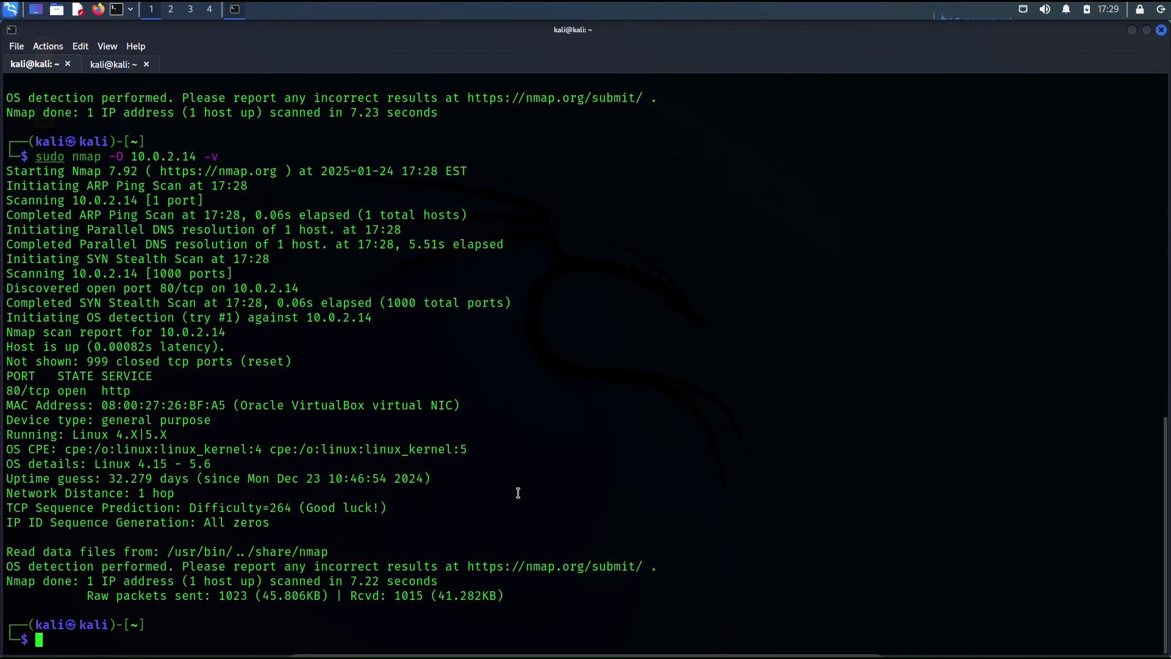
- Rerun OS detection with -vv, showing the TCP/IP fingerprint and a 7.24-second summary
key(Up)
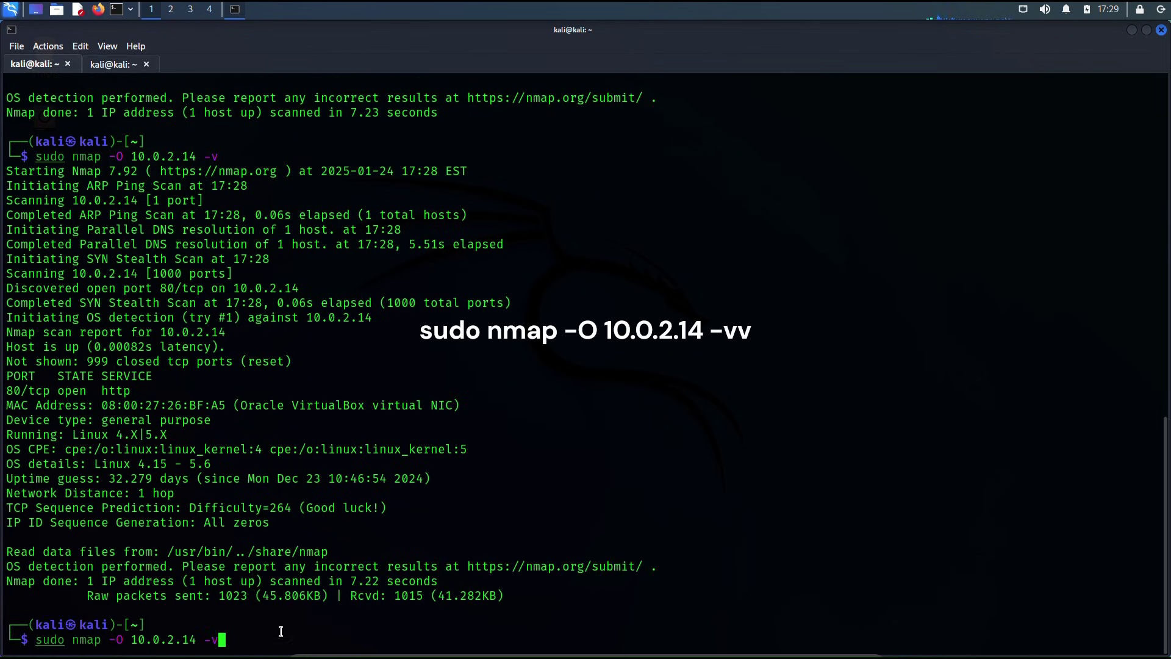
text(v)
key(Return)
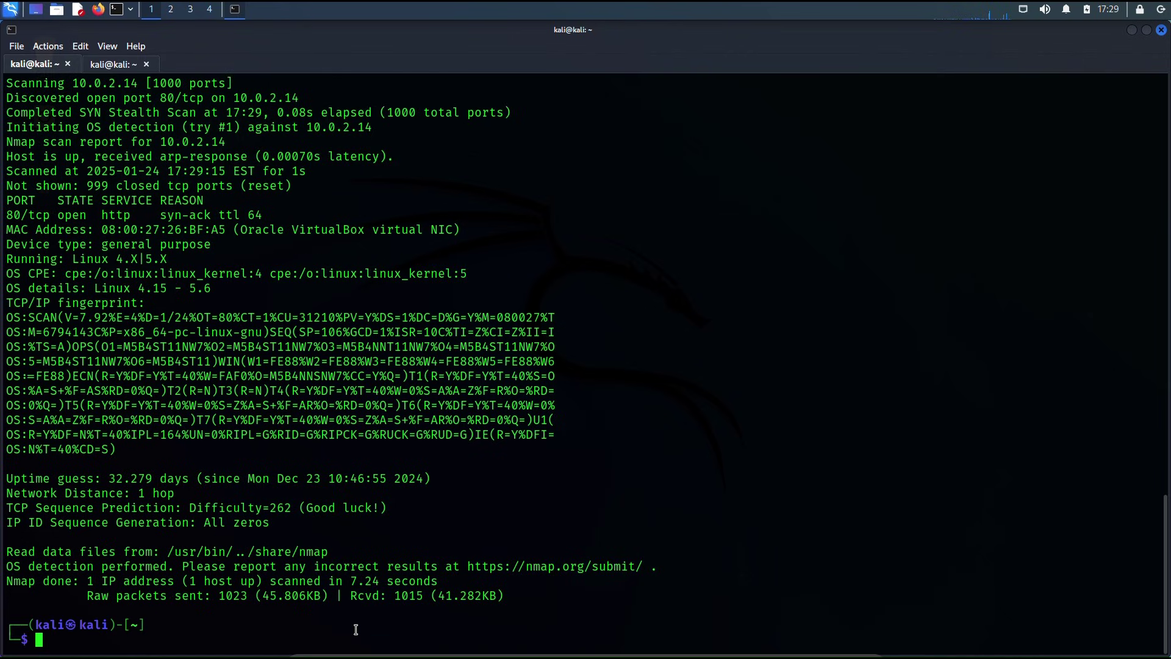
scroll(247, 436, up, 8)
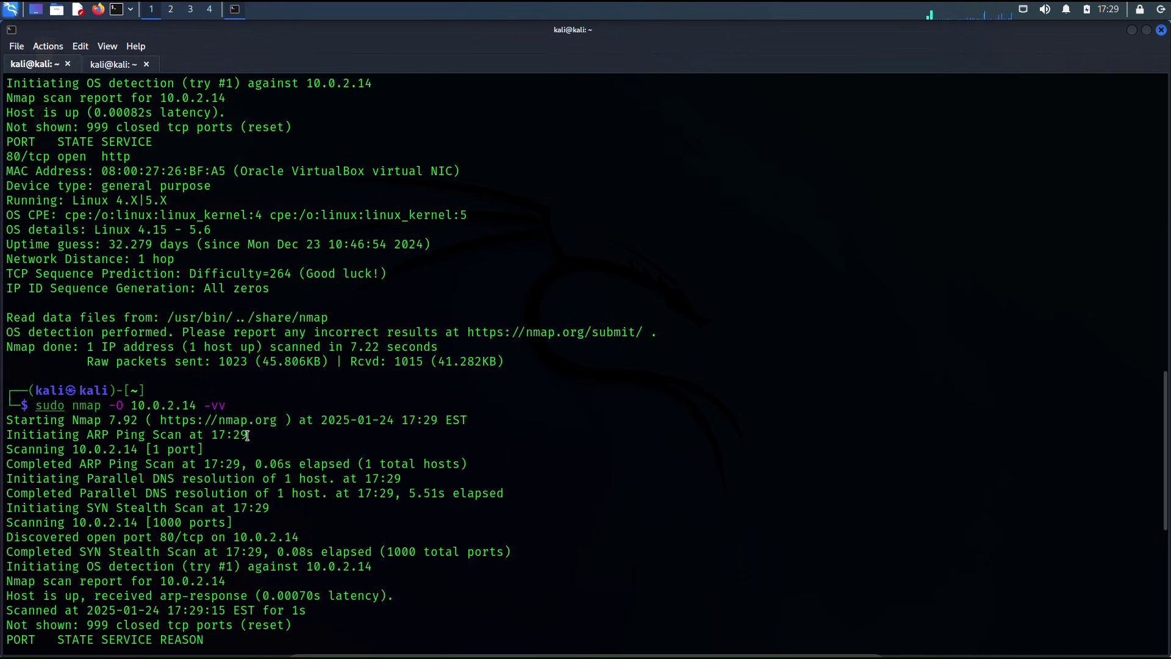
scroll(247, 436, down, 4)
scroll(247, 436, down, 4)
scroll(247, 436, down, 3)
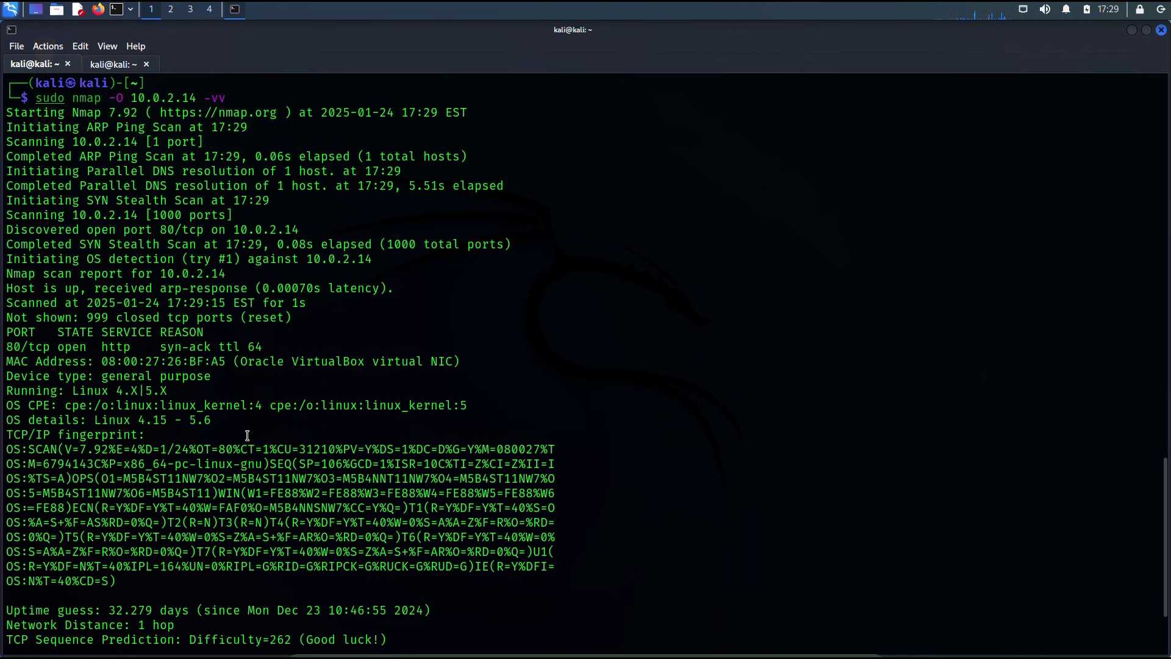
scroll(247, 435, down, 1)
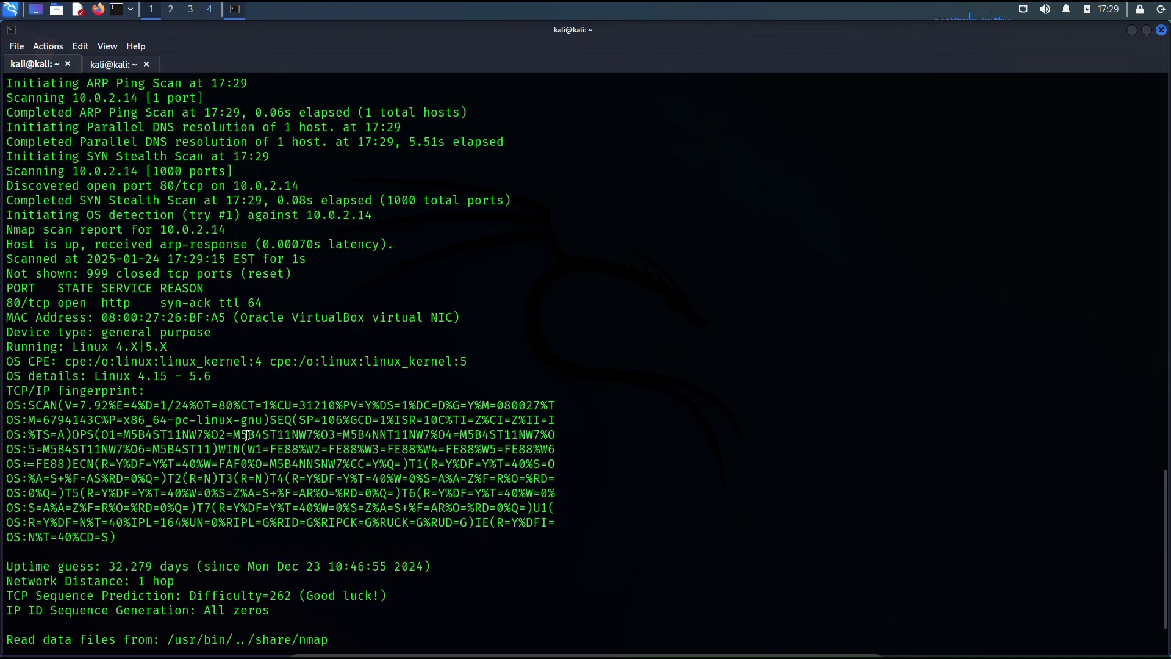
scroll(247, 436, up, 1)
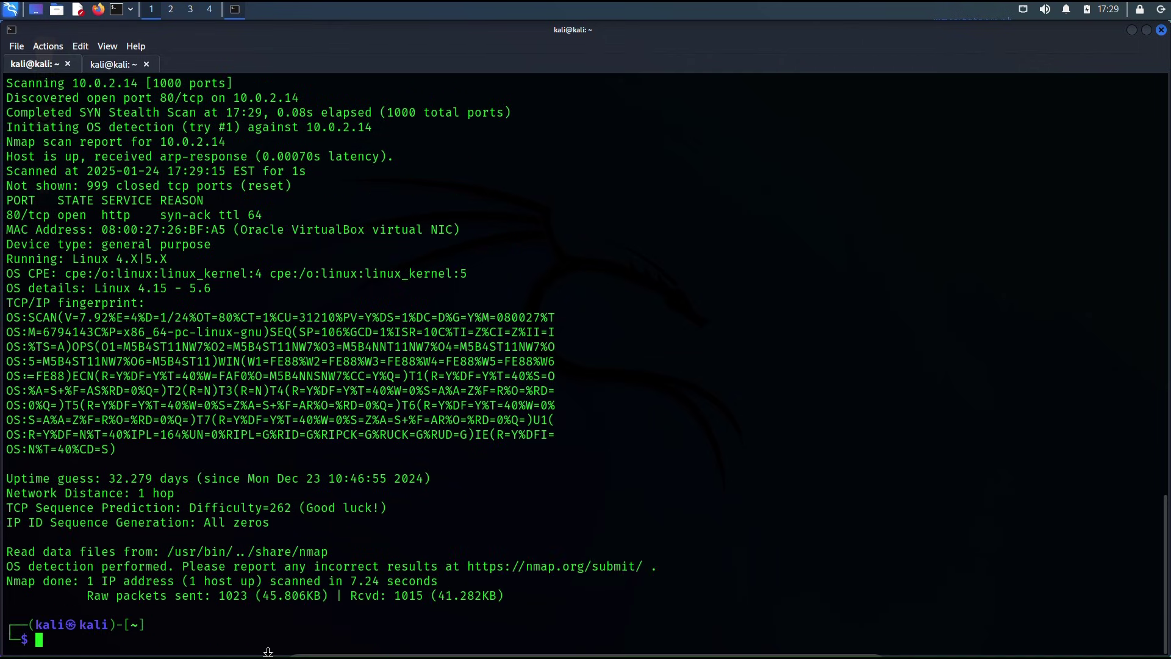
- Run 'sudo nmap -A 10.0.2.14', revealing Apache httpd 2.4.52 on port 80
key(Up)
key(Home)
text(o )
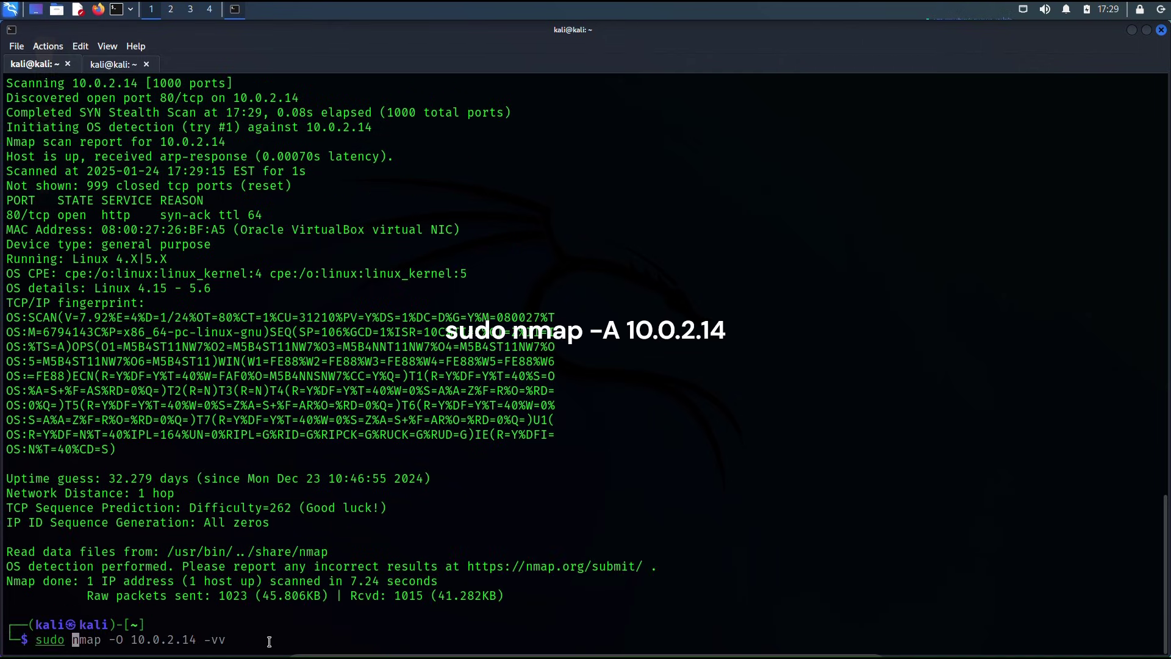
text(nmap )
text(-A)
text( 10)
text(.0.2.1)
text(4)
key(Return)
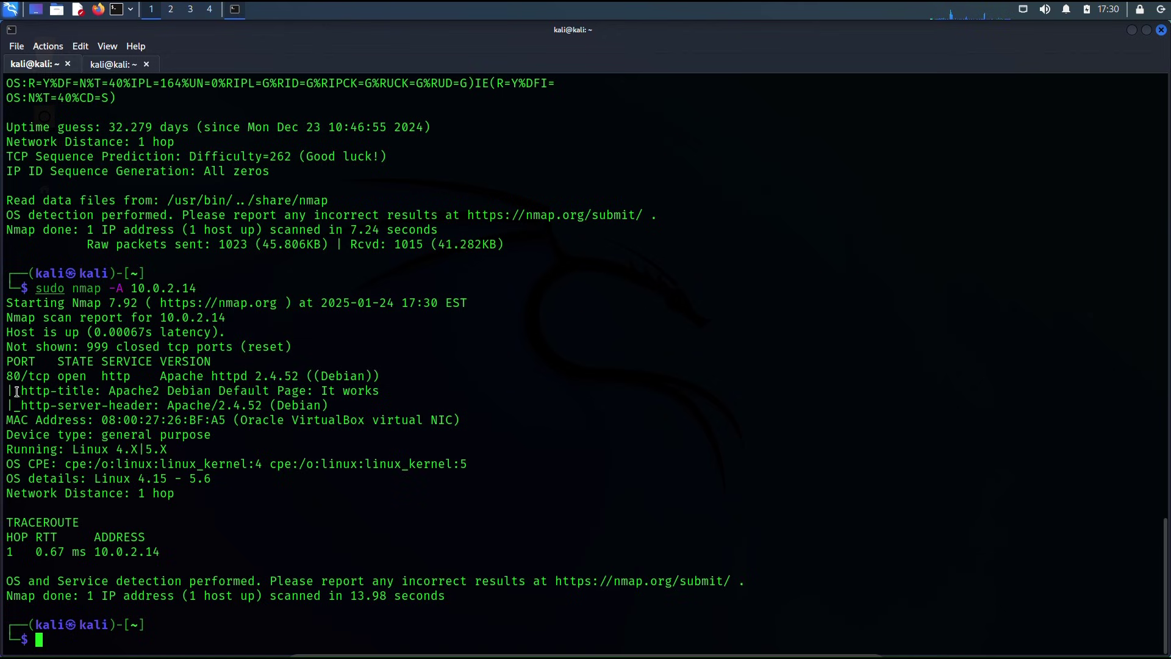
- Highlight the http-title, server-header and TRACEROUTE result lines
drag(15, 391, 166, 419)
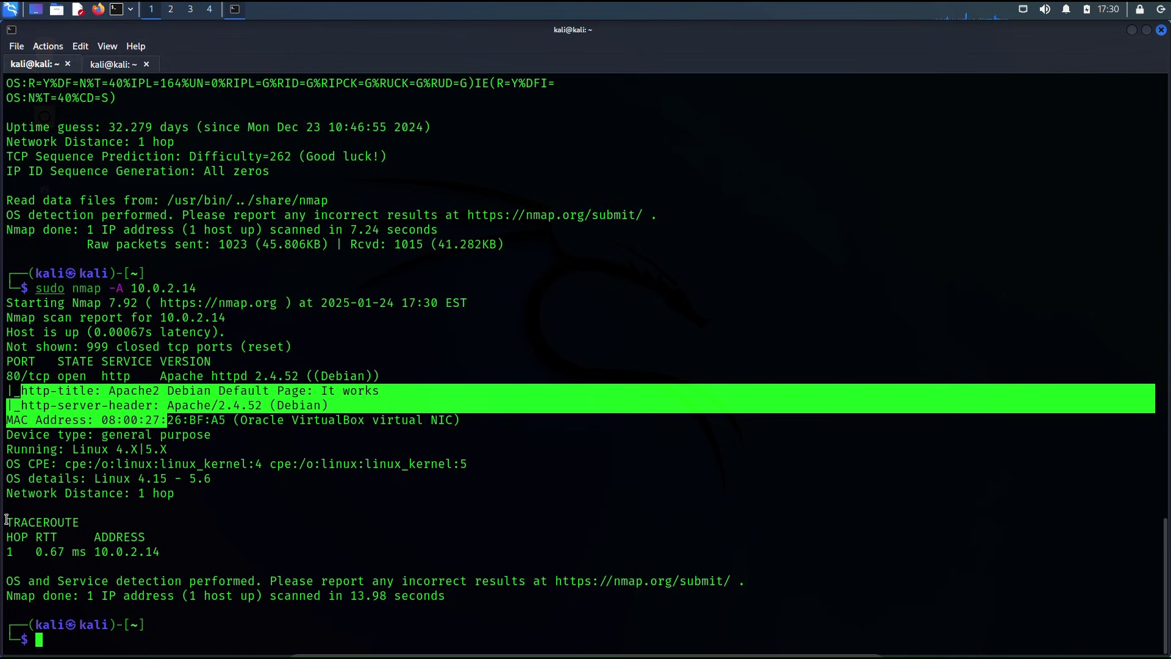
drag(7, 519, 179, 552)
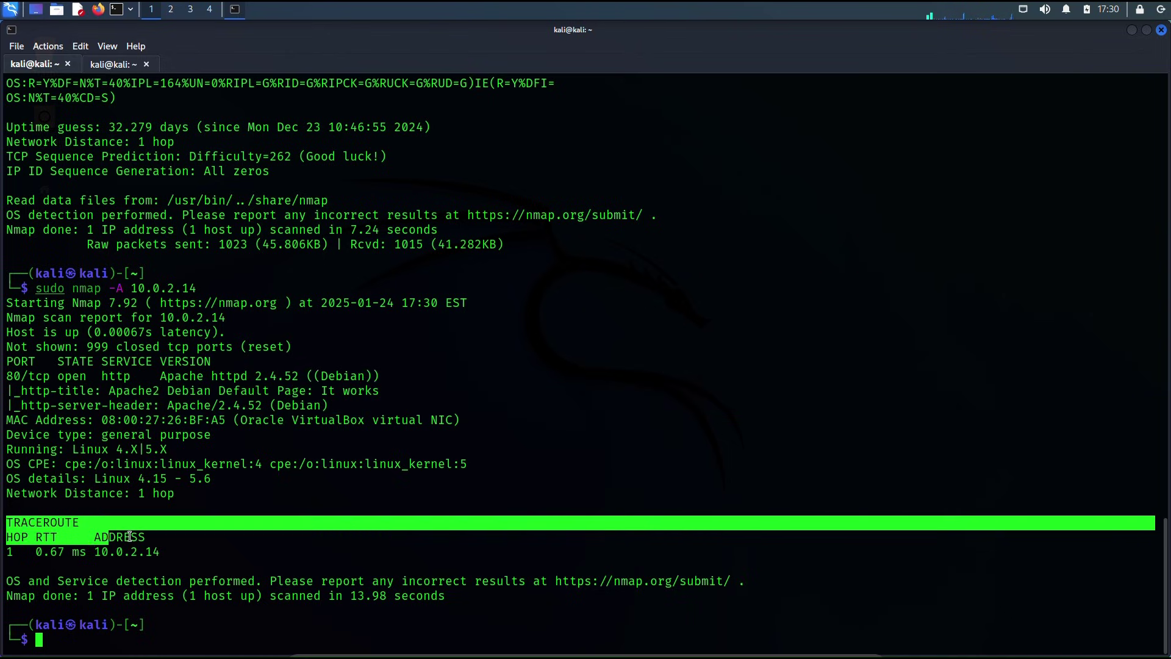
click(180, 552)
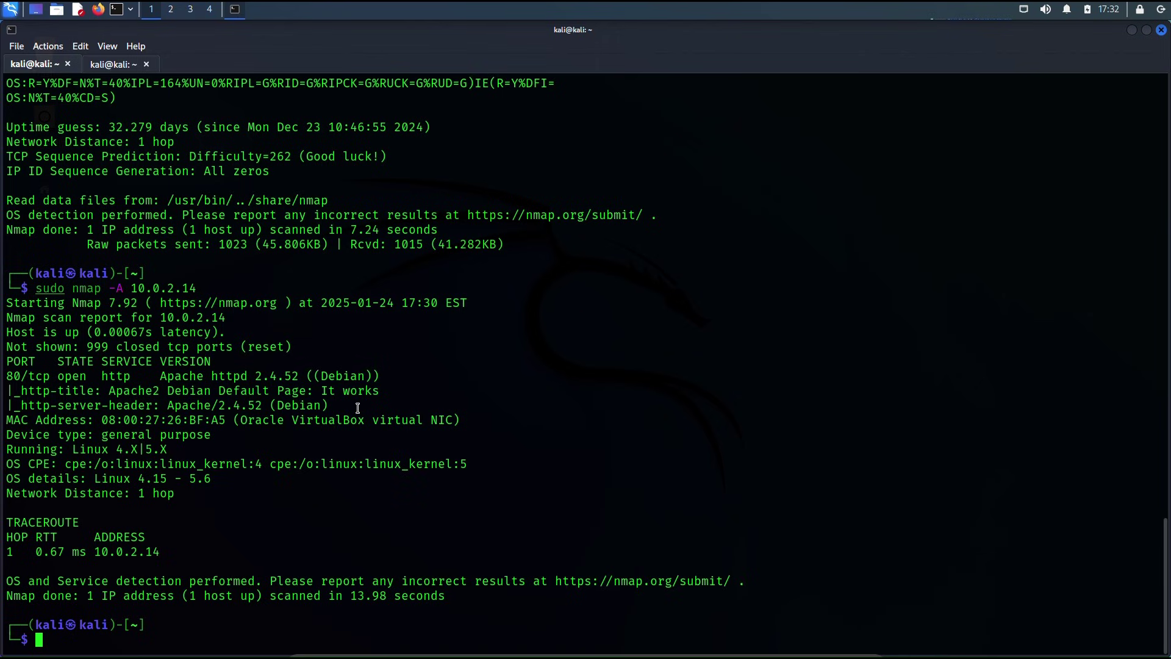
- Run 'sudo nmap -A 10.0.2.14 -sS' as an aggressive stealth SYN scan
key(Up)
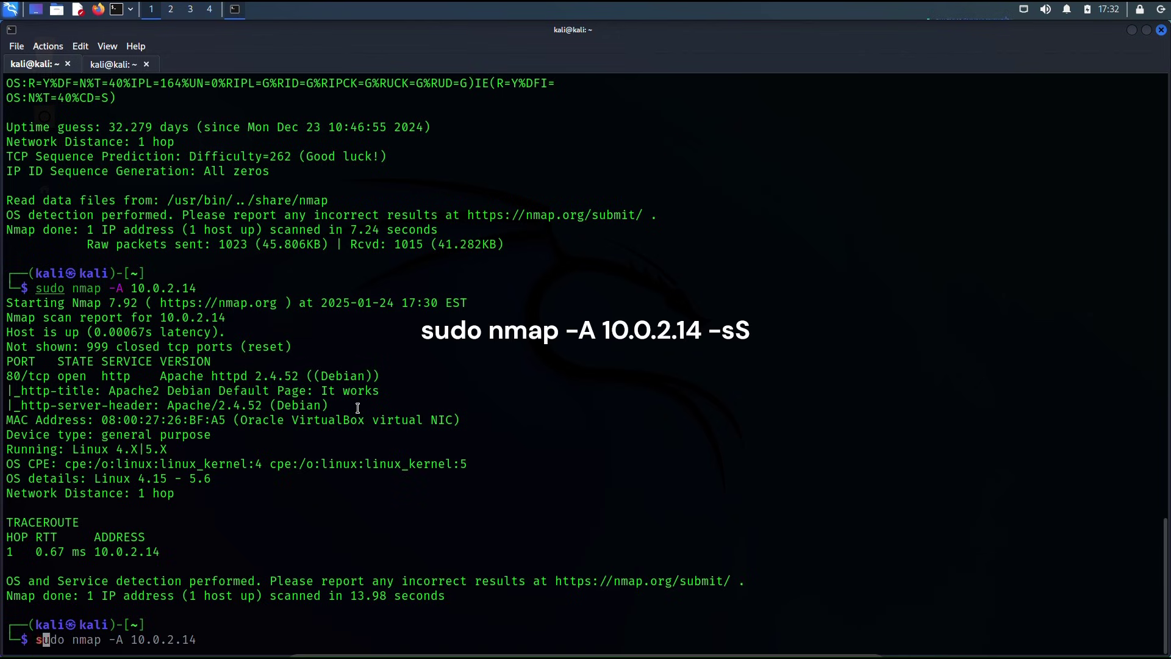
key(Home)
key(ctrl+Right)
key(Right)
key(Right)
key(Right)
key(Right)
key(Right)
key(Right)
key(Right)
key(Right)
key(Right)
key(Right)
key(Right)
key(Right)
key(Right)
key(Right)
key(Right)
key(Right)
key(Right)
key(Right)
text(-s)
text(S)
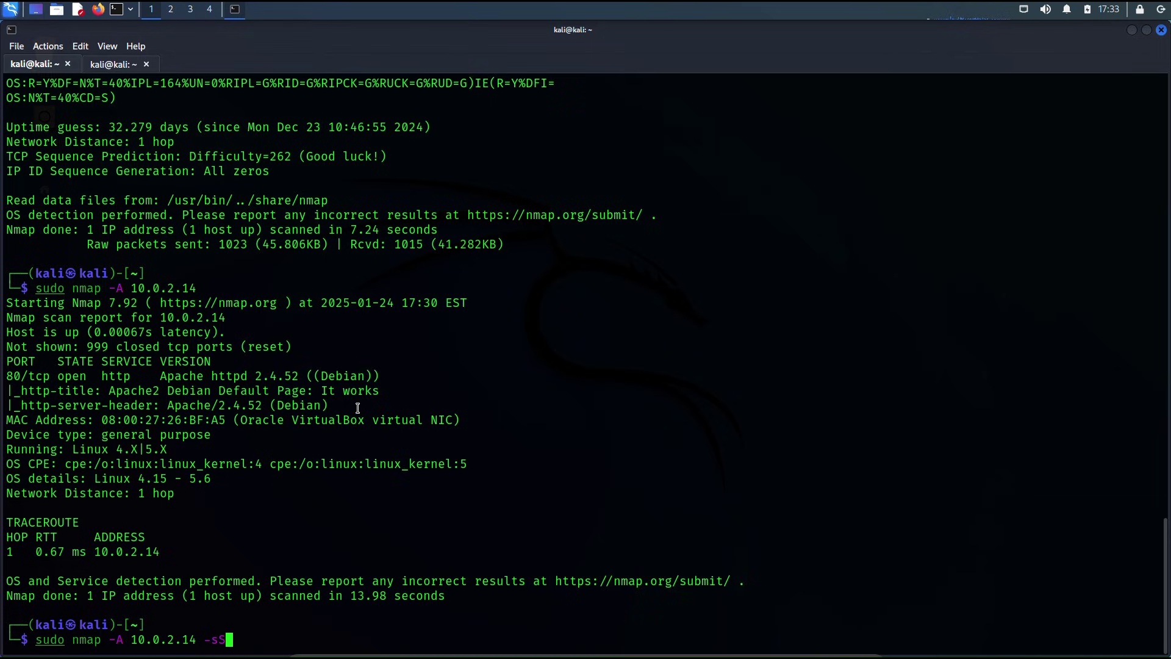
key(Return)
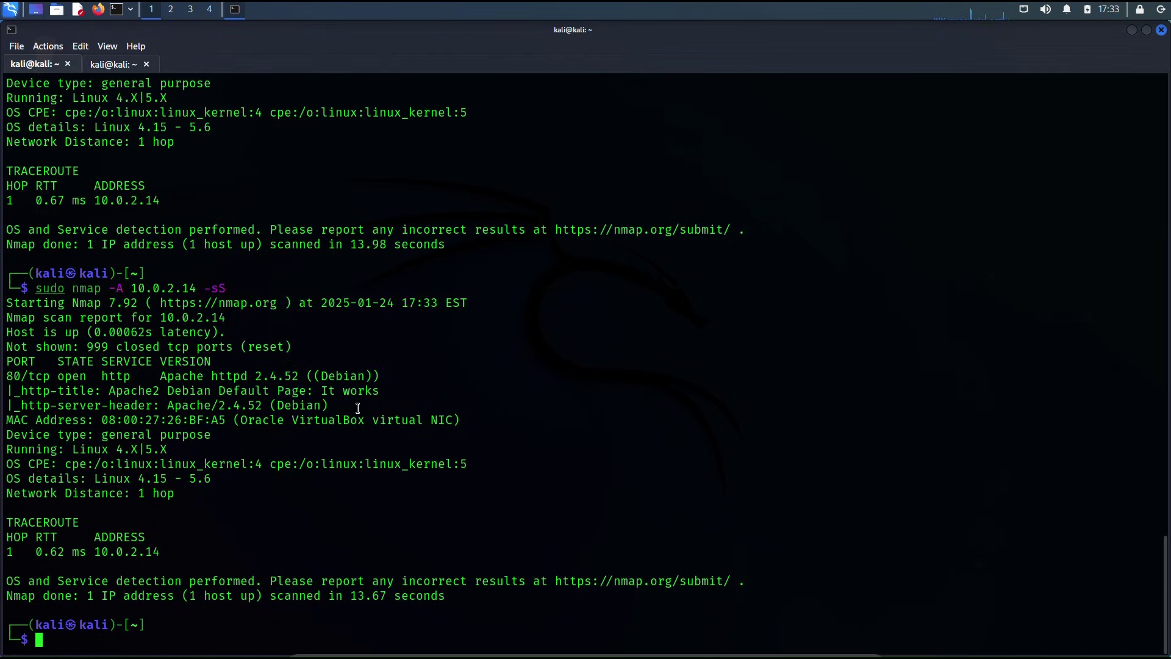
scroll(357, 406, up, 1)
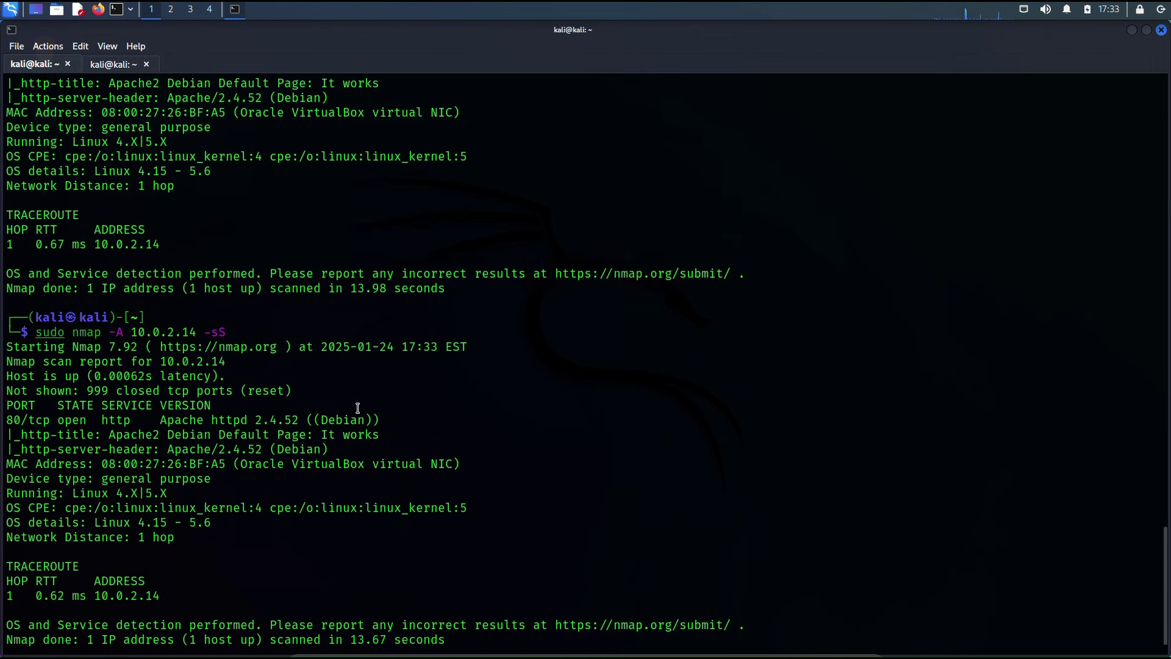
scroll(357, 407, up, 2)
scroll(357, 406, down, 3)
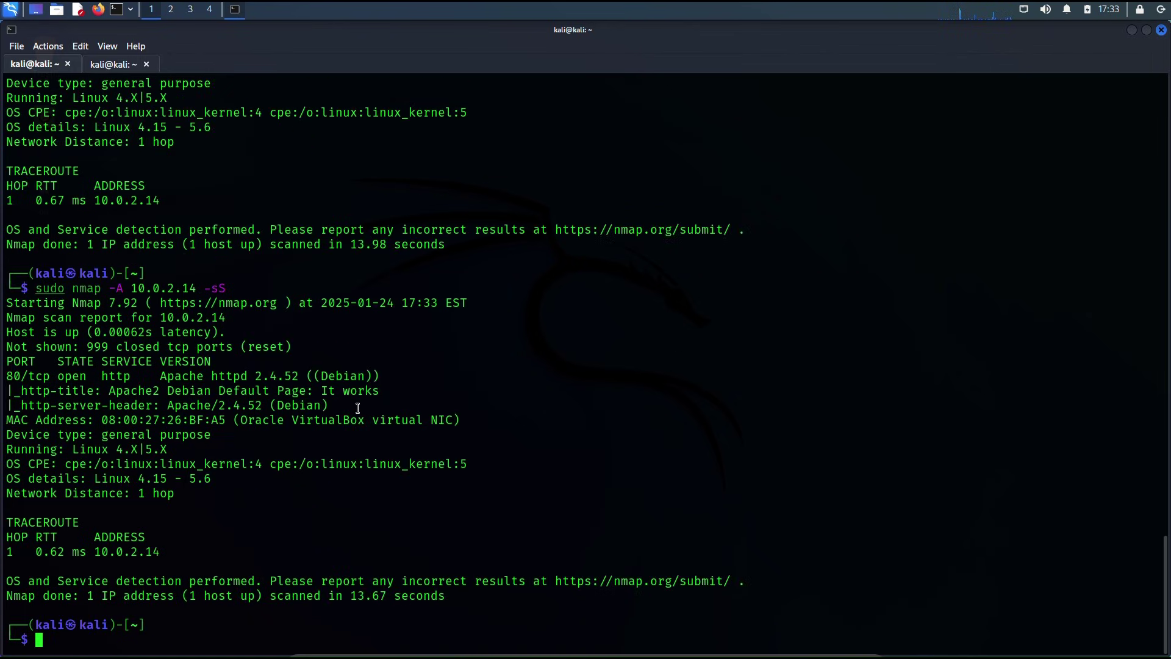